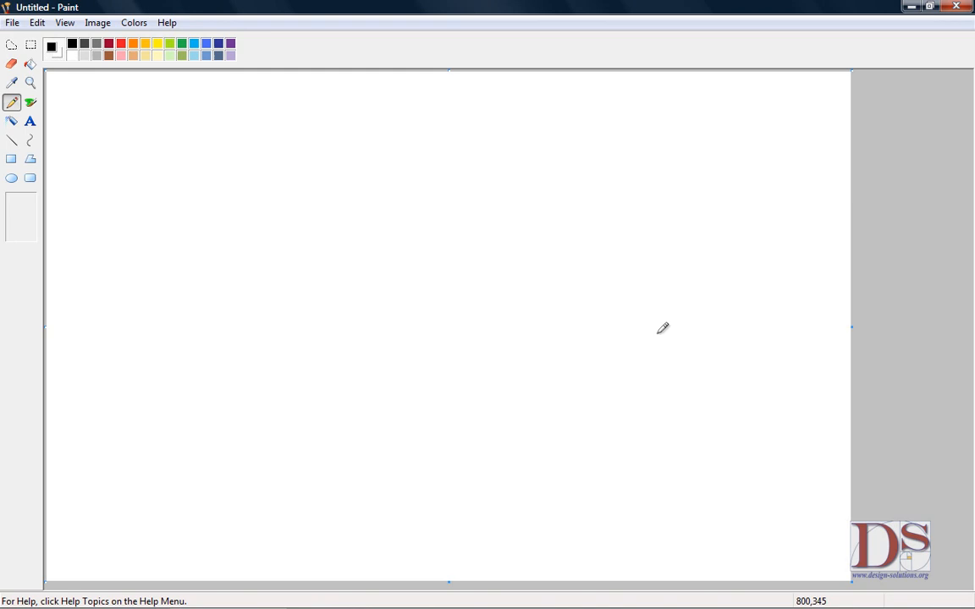
Step: Pick the Line tool at the second line width and draw a horizontal horizon line across the canvas
left_click(12, 142)
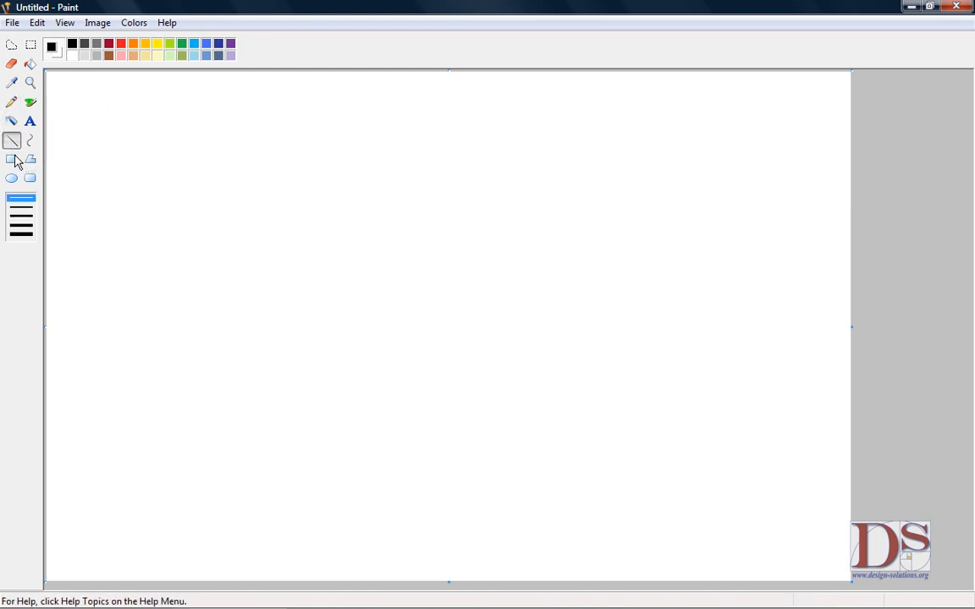
left_click(27, 206)
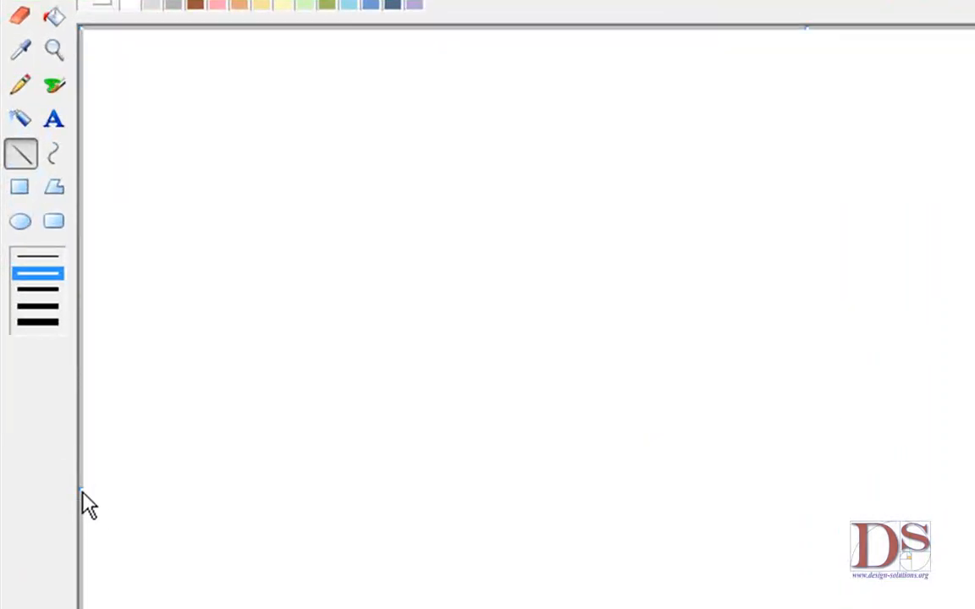
mouse_move(84, 491)
left_mouse_down()
mouse_move(255, 481)
mouse_move(235, 361)
mouse_move(844, 333)
left_mouse_up()
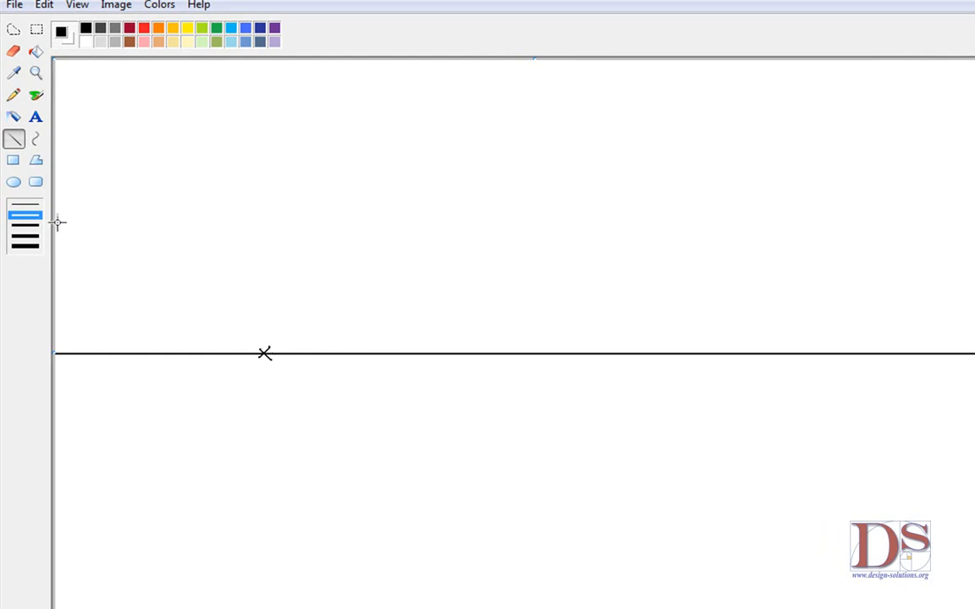
Step: Switch to the thinnest width and draw a line from the vanishing point to the canvas's top-right corner
left_click(20, 205)
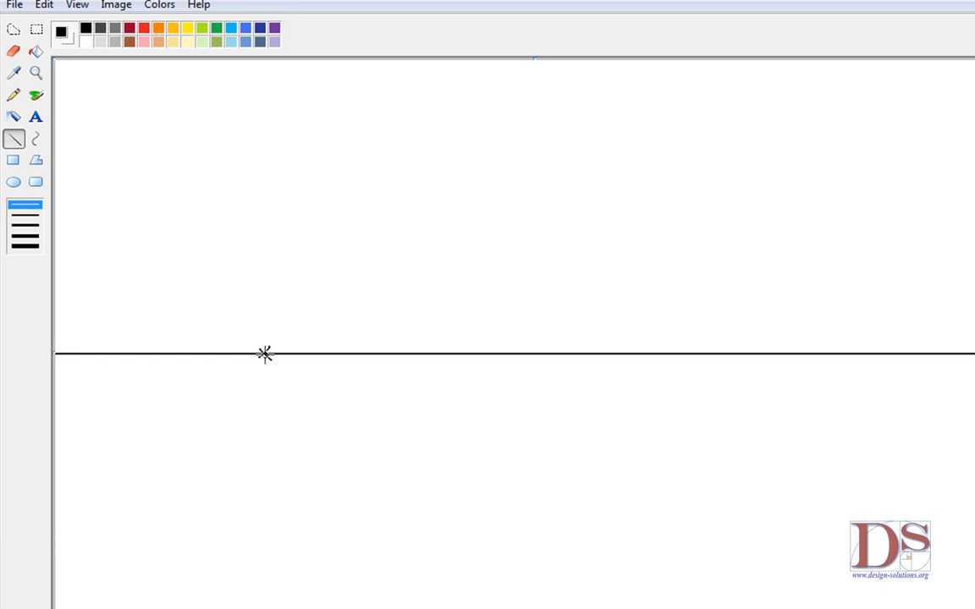
mouse_move(264, 353)
left_mouse_down()
mouse_move(434, 316)
mouse_move(824, 115)
mouse_move(930, 104)
left_mouse_up()
left_click_drag(887, 64, 966, 29)
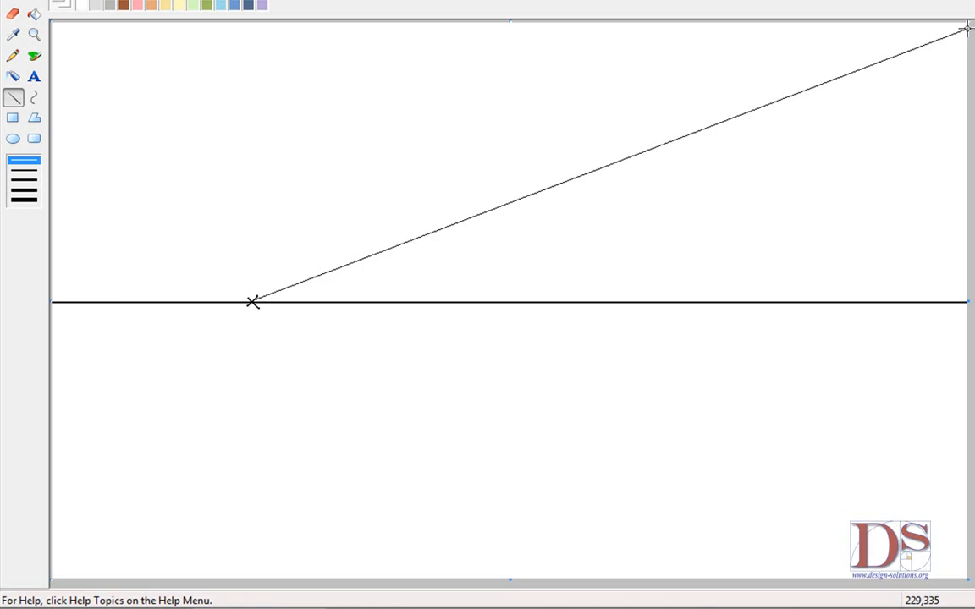
left_click_drag(968, 25, 968, 23)
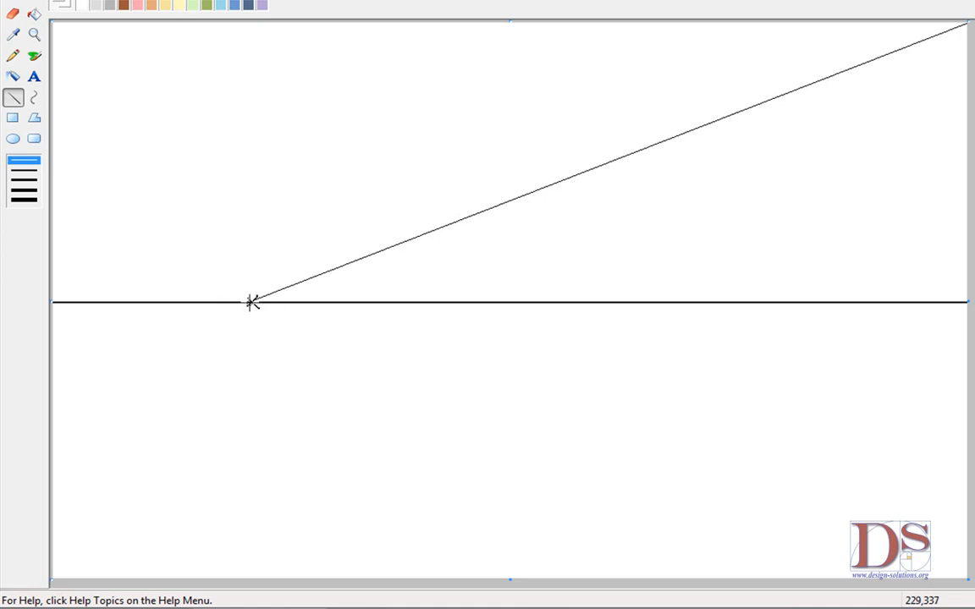
Step: Draw more thin lines from the vanishing point: one toward the upper right and three fanning down to the bottom and right edges
left_click_drag(253, 302, 851, 159)
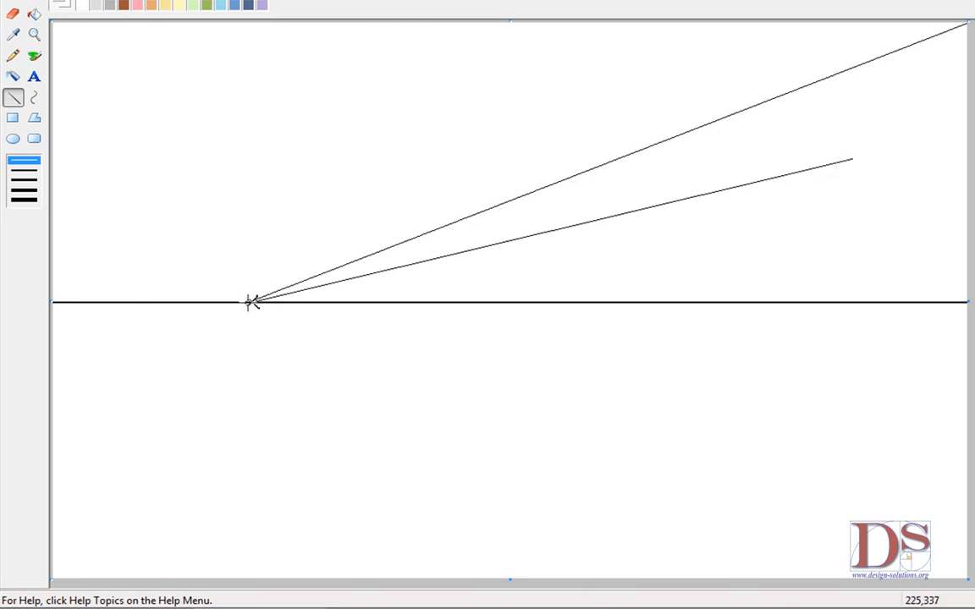
left_click_drag(252, 302, 315, 361)
key("ctrl+z")
mouse_move(253, 303)
left_mouse_down()
mouse_move(361, 332)
mouse_move(475, 412)
mouse_move(568, 518)
mouse_move(671, 559)
mouse_move(701, 582)
mouse_move(595, 568)
mouse_move(510, 579)
left_mouse_up()
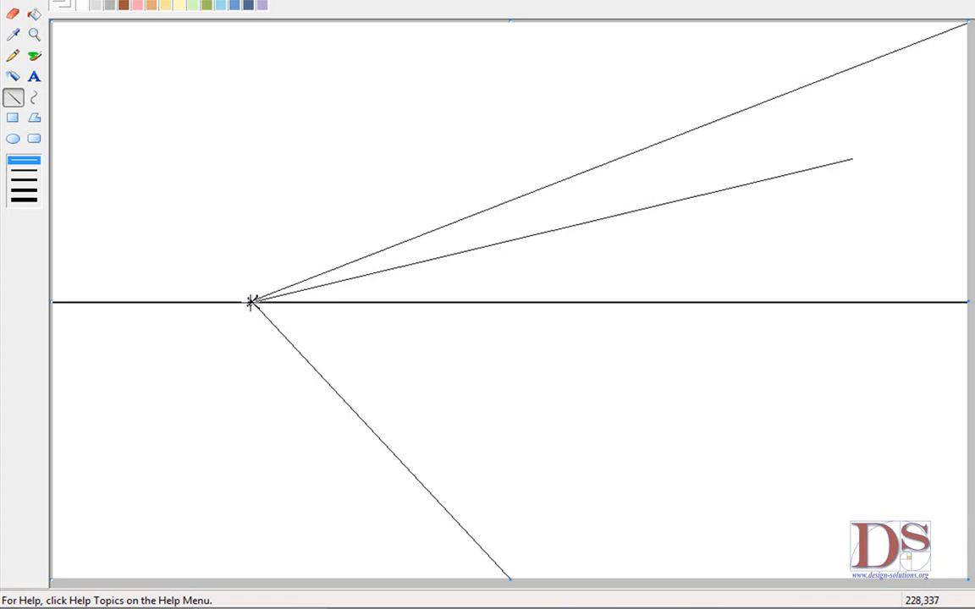
left_click_drag(251, 302, 793, 580)
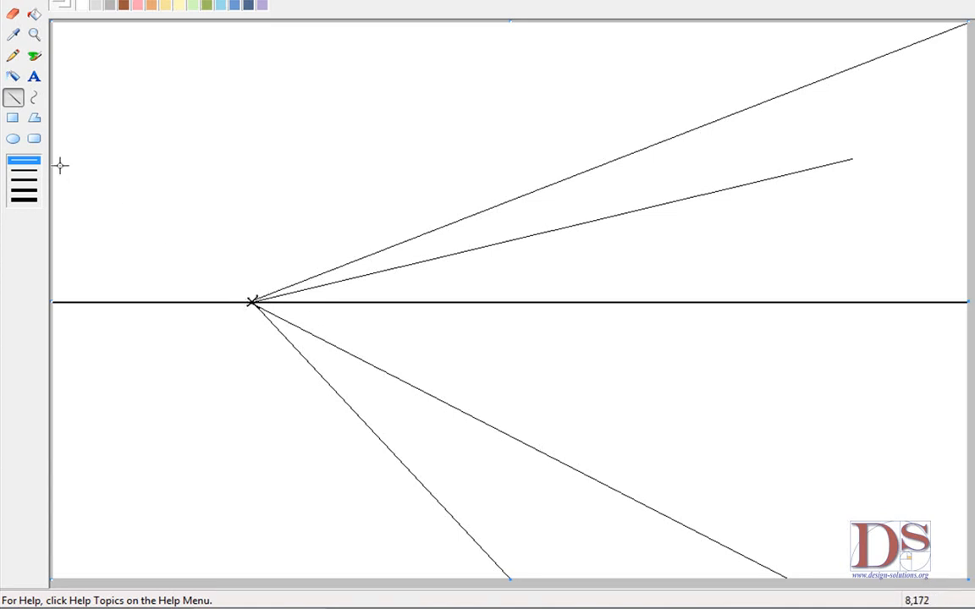
left_click_drag(252, 302, 970, 478)
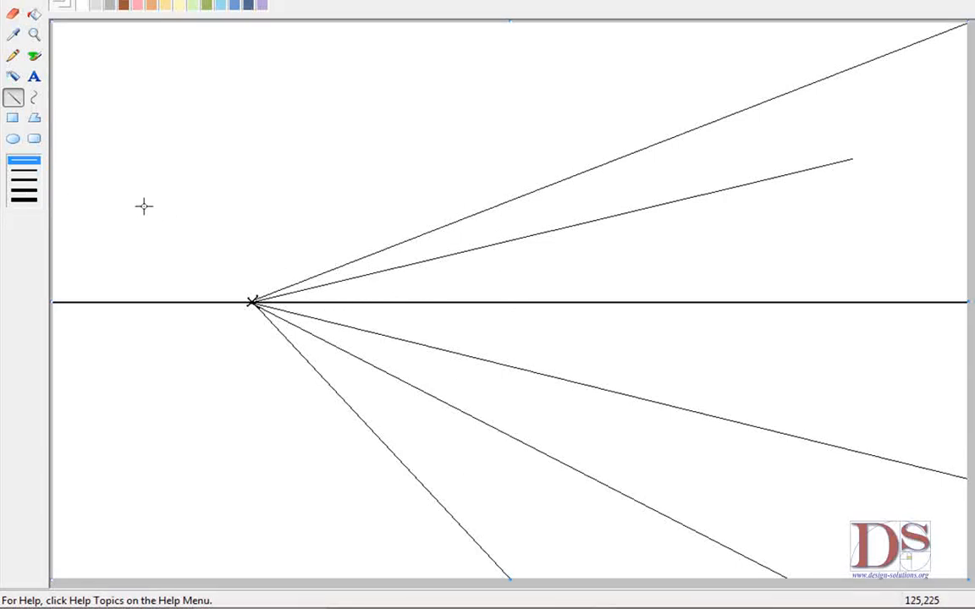
Step: Pick a wider line width and retrace the two upper lines and the two lower track lines to thicken them
left_click(25, 179)
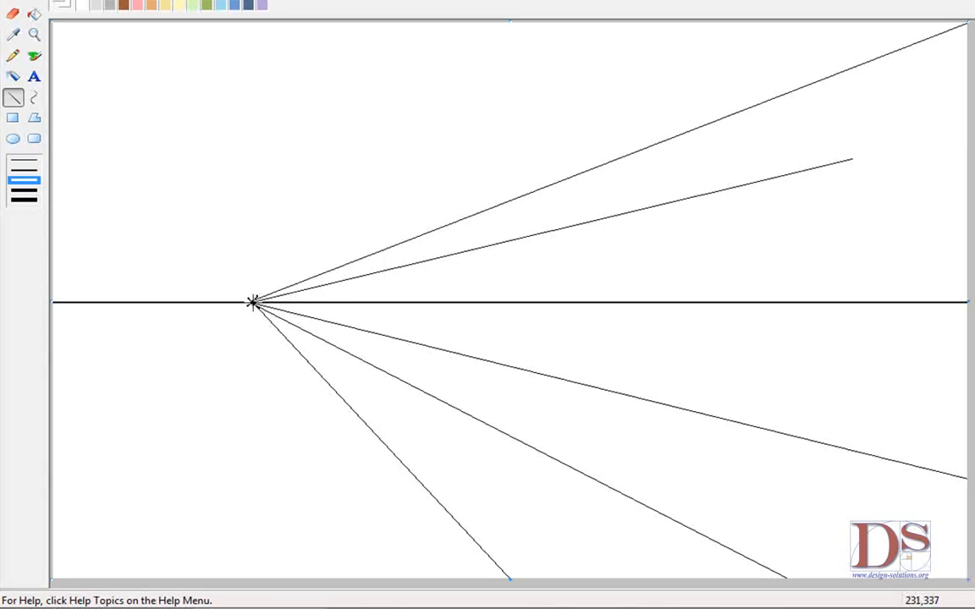
mouse_move(252, 301)
left_mouse_down()
mouse_move(910, 57)
mouse_move(974, 21)
left_mouse_up()
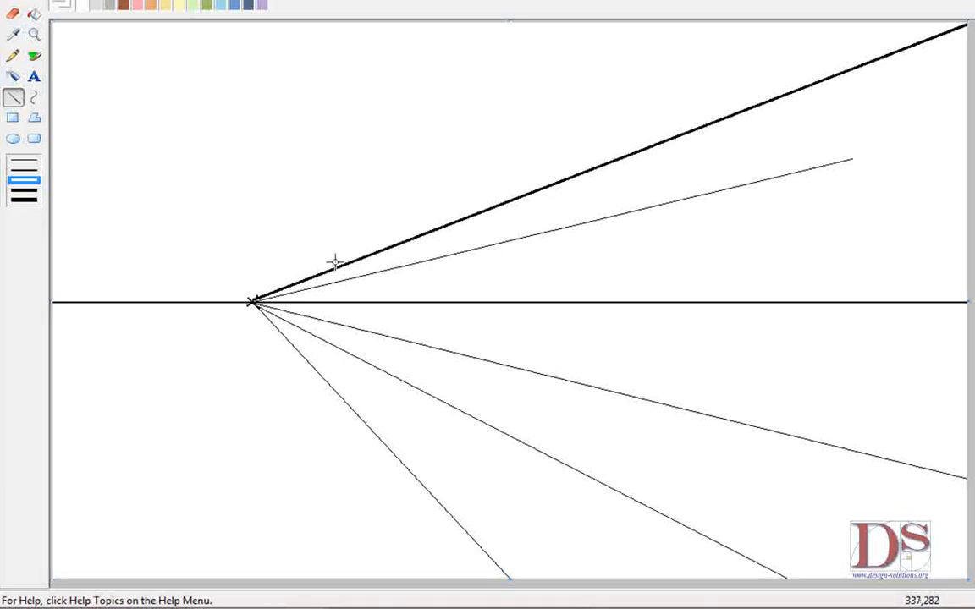
left_click_drag(253, 302, 853, 162)
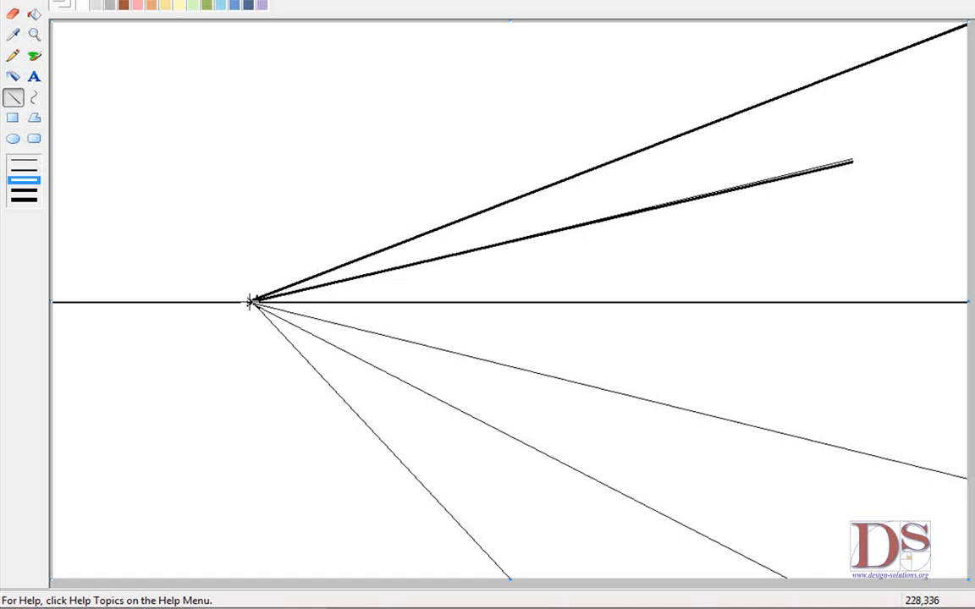
left_click_drag(250, 303, 799, 585)
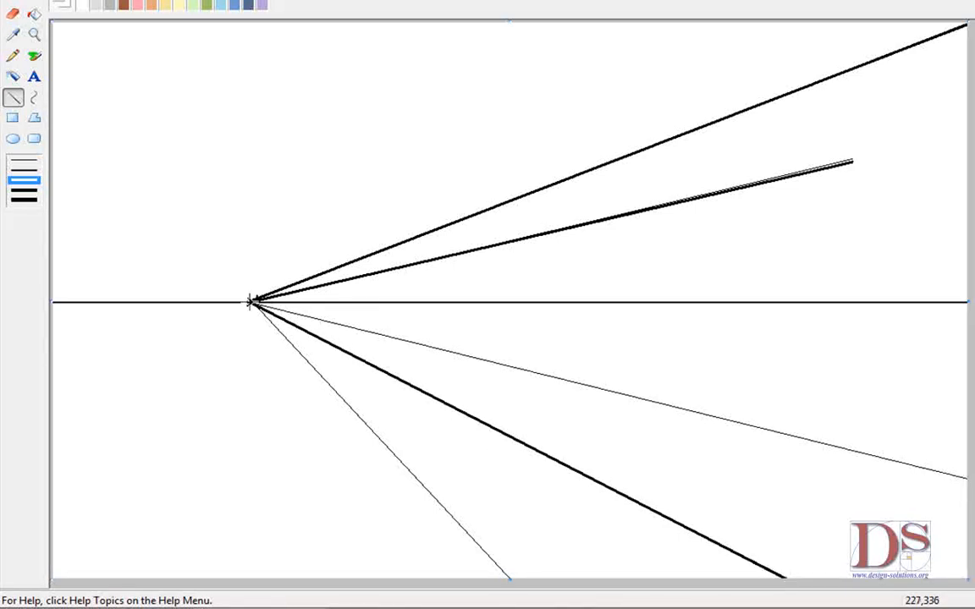
left_click_drag(252, 302, 508, 579)
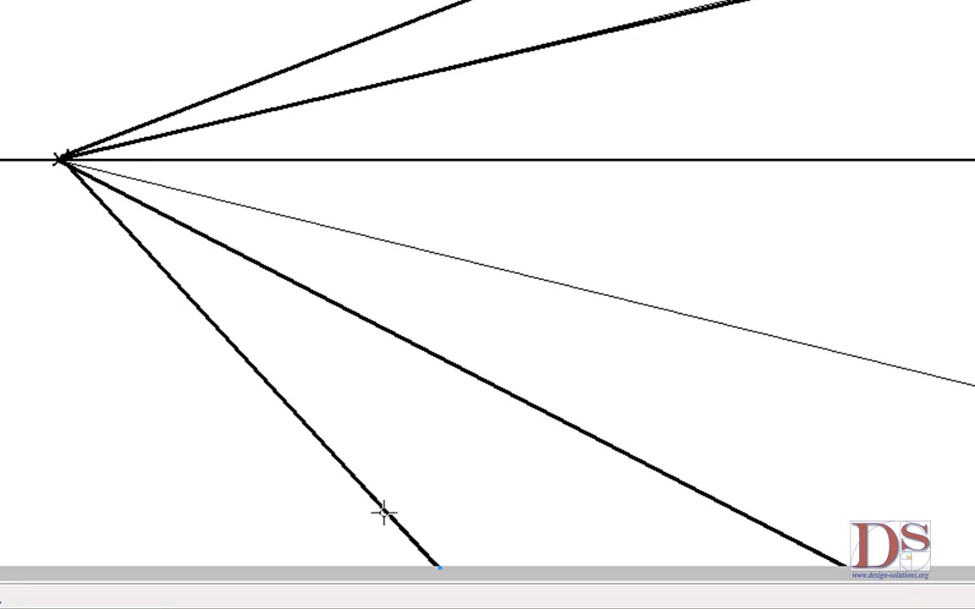
Step: Draw four horizontal railway ties between the two track lines, spacing them closer toward the vanishing point
mouse_move(388, 512)
left_mouse_down()
mouse_move(624, 501)
mouse_move(741, 512)
left_mouse_up()
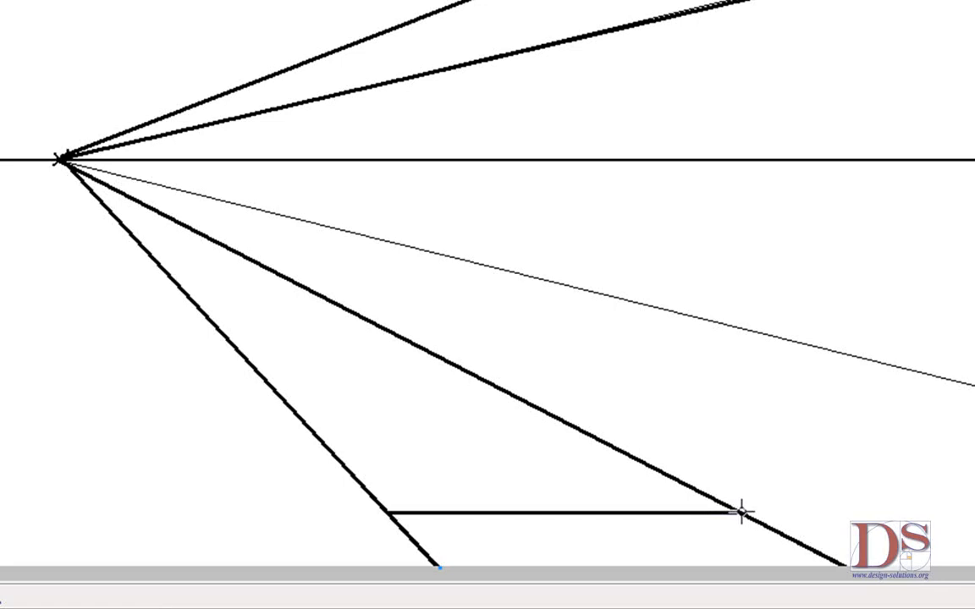
left_click(303, 421)
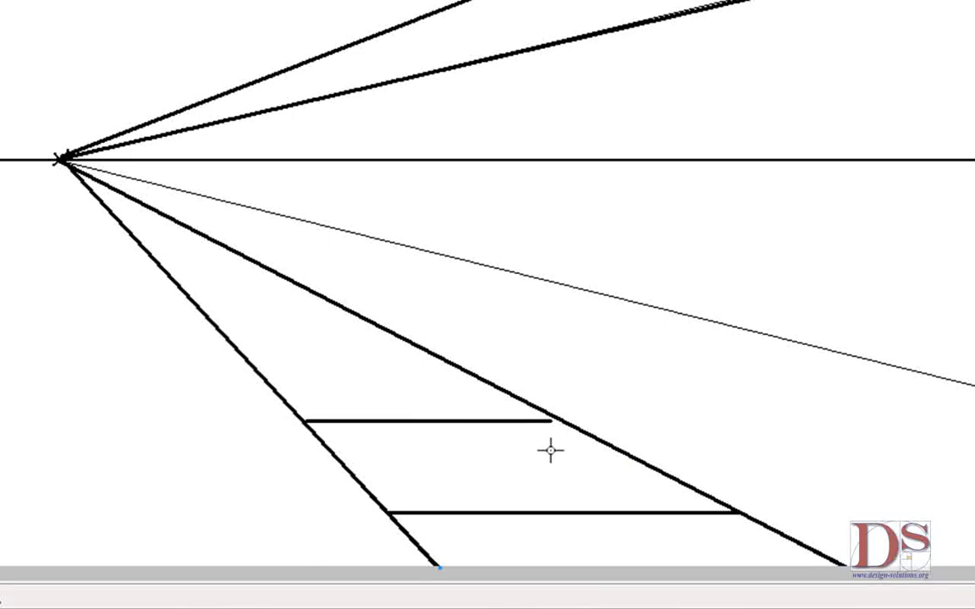
left_click(253, 357)
left_click(435, 371)
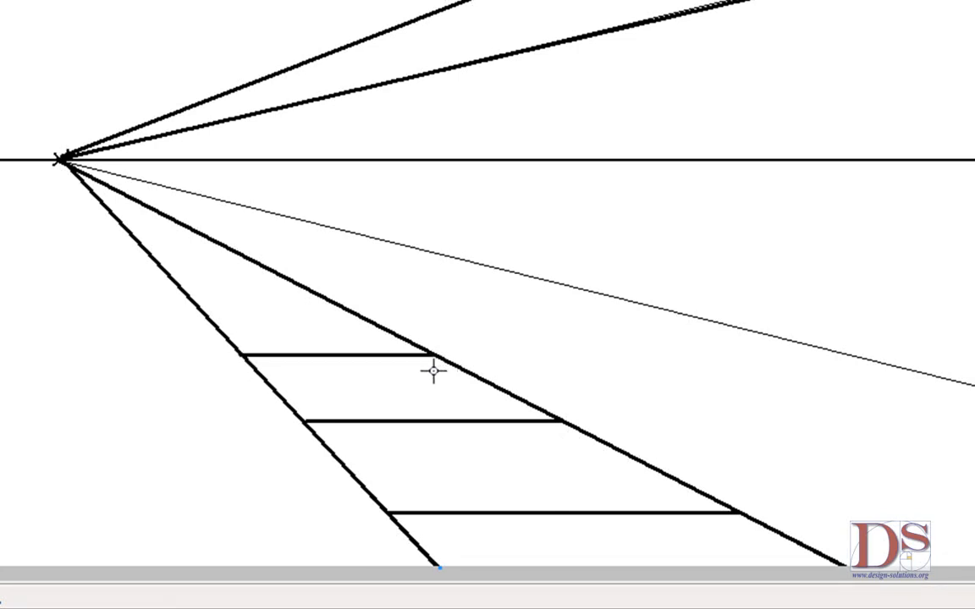
left_click(201, 312)
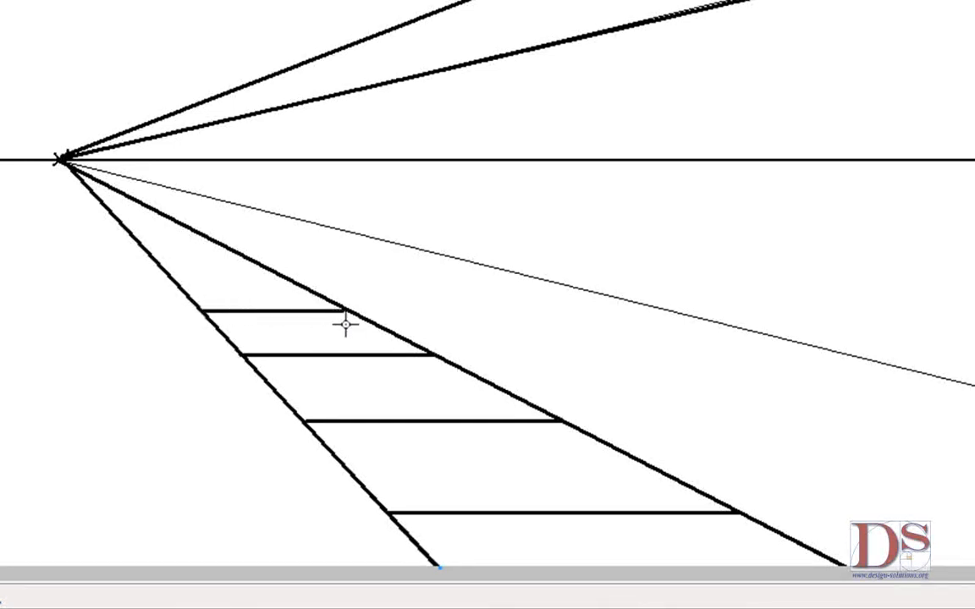
left_click(350, 324)
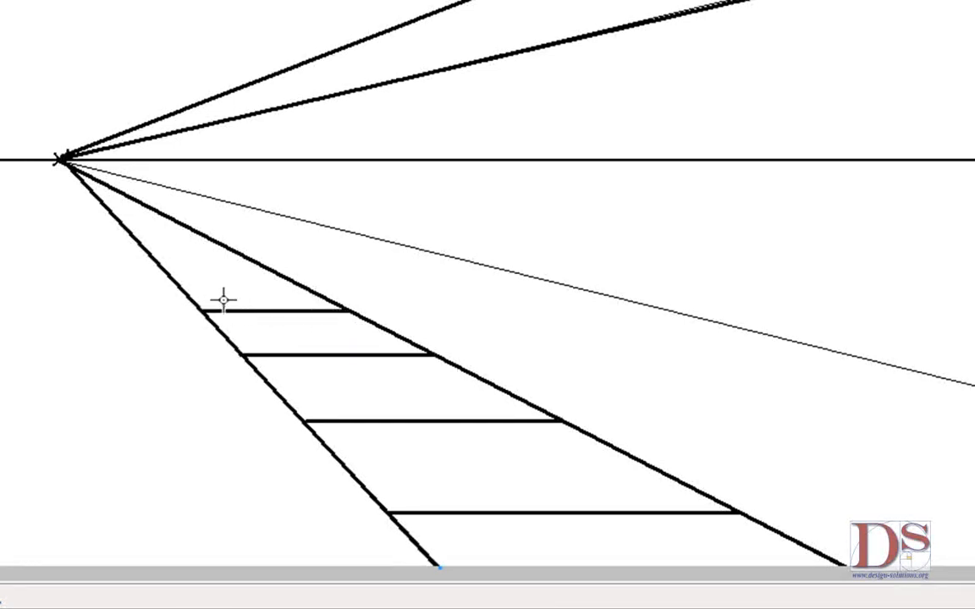
left_click(164, 271)
left_click(271, 272)
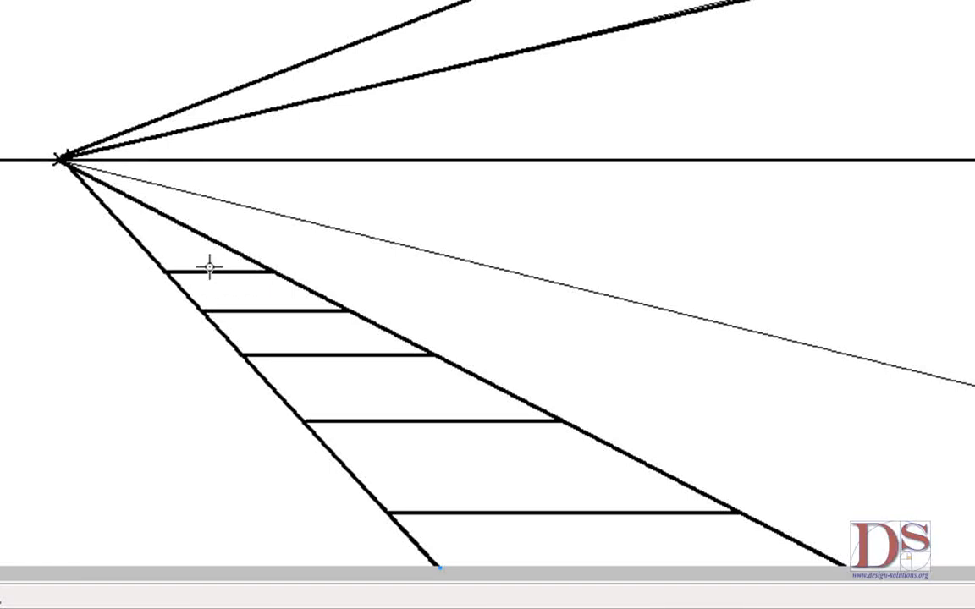
Step: Add three smaller horizontal ties between the track lines nearer the vanishing point
left_click(140, 244)
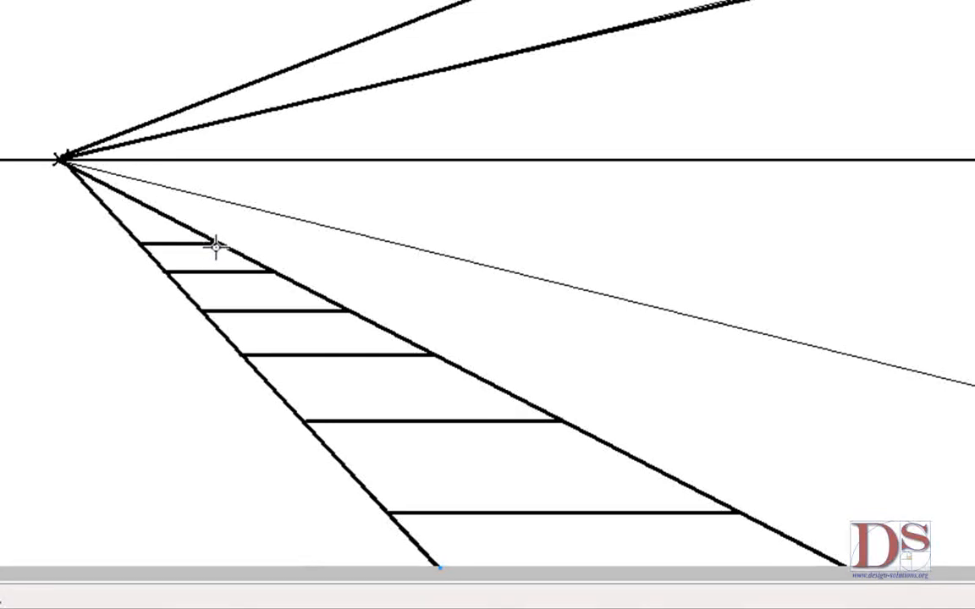
left_click(216, 244)
left_click(120, 222)
left_click(174, 222)
left_click(104, 206)
left_click(150, 206)
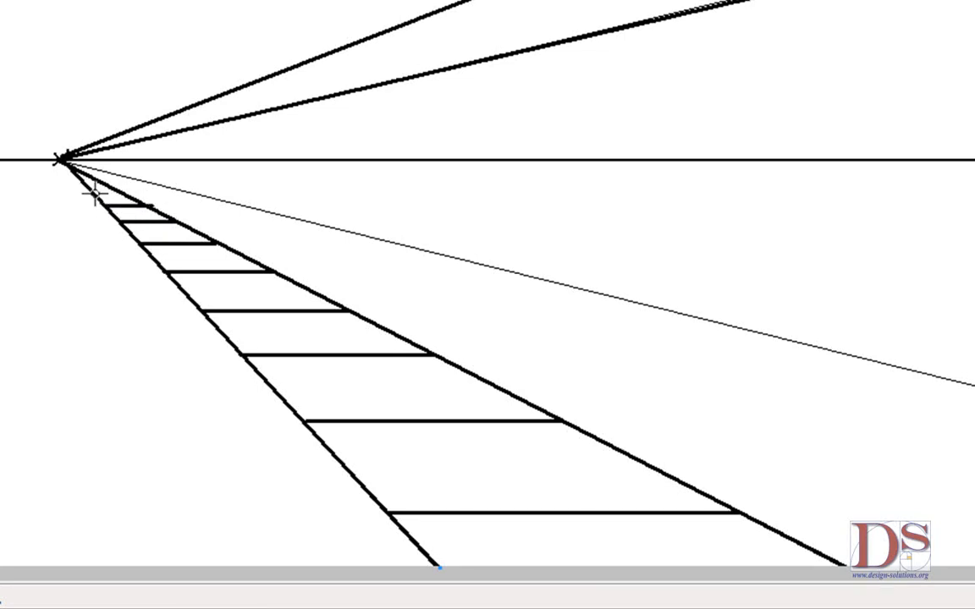
Step: Undo the last tie and redraw the smallest ties right next to the vanishing point
key("ctrl+z")
left_click(104, 205)
left_click(147, 210)
left_click(92, 192)
left_click(118, 193)
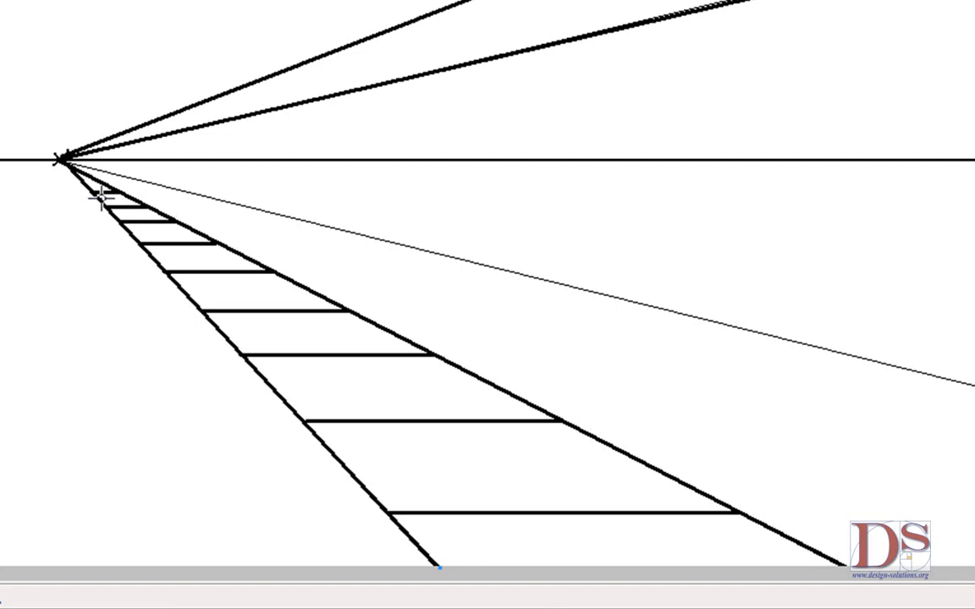
left_click(101, 198)
left_click(137, 201)
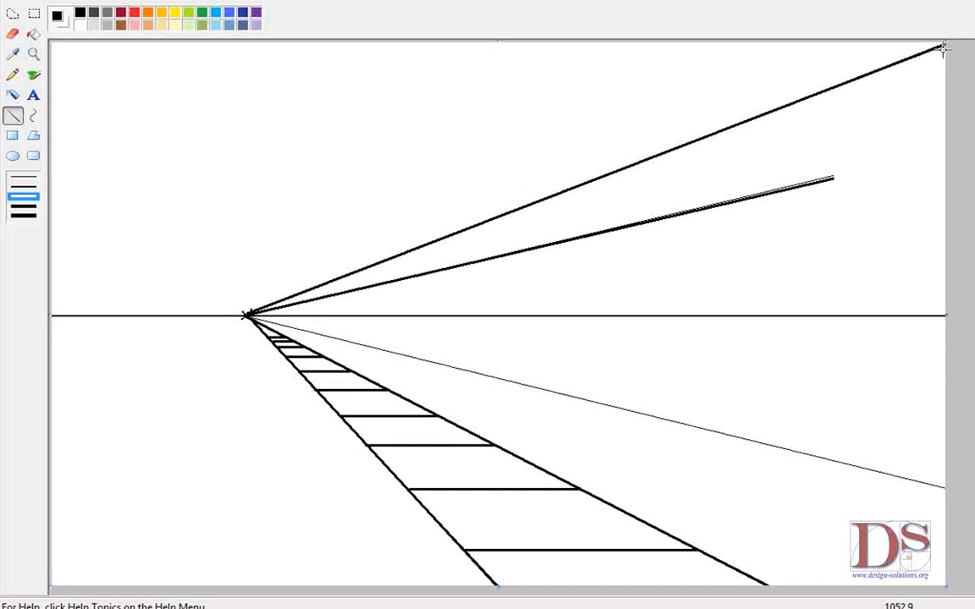
Step: Outline the building's end with a roof edge to the upper line, a vertical corner down to the lowest line, and a base line
left_click_drag(944, 44, 830, 179)
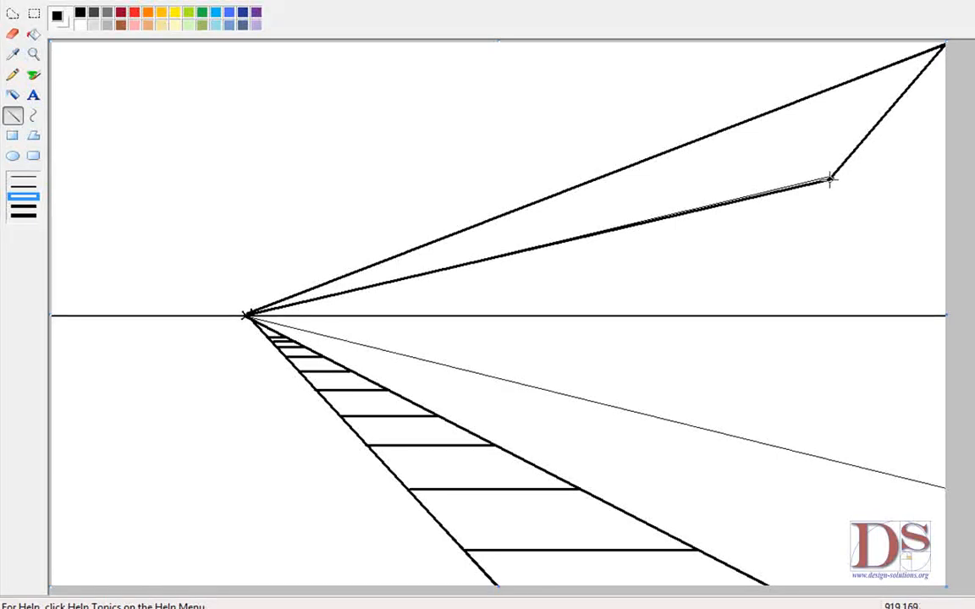
left_click_drag(830, 179, 811, 459)
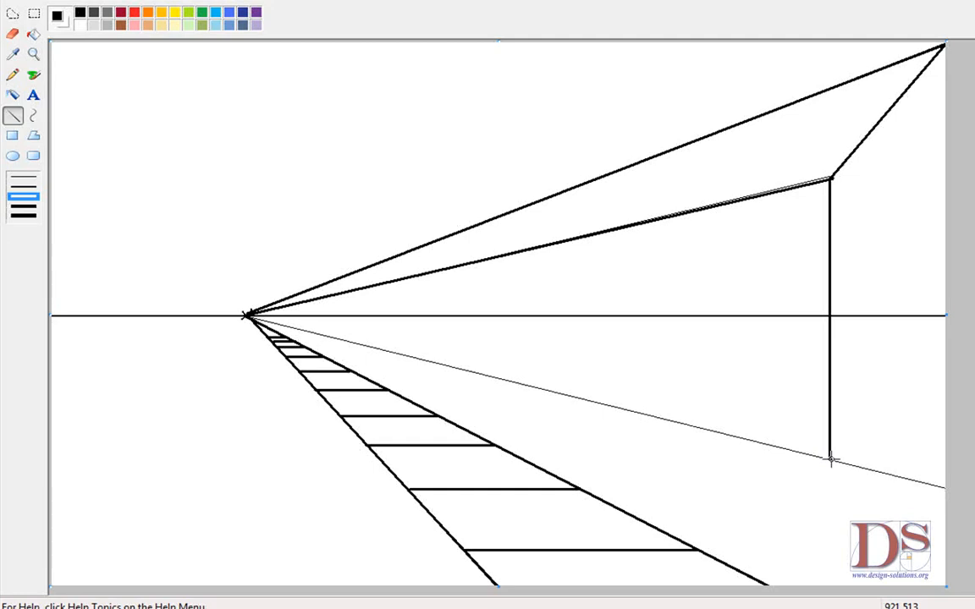
left_click_drag(830, 460, 923, 462)
left_click_drag(947, 459, 947, 460)
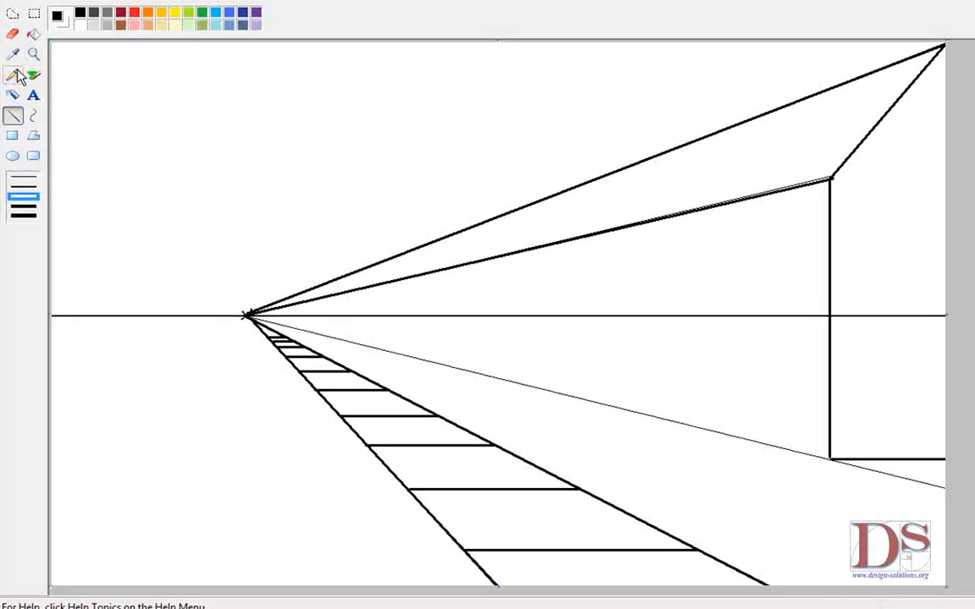
Step: Select the eraser at its largest size and erase the horizon line between the vanishing point and the building corner
left_click(13, 34)
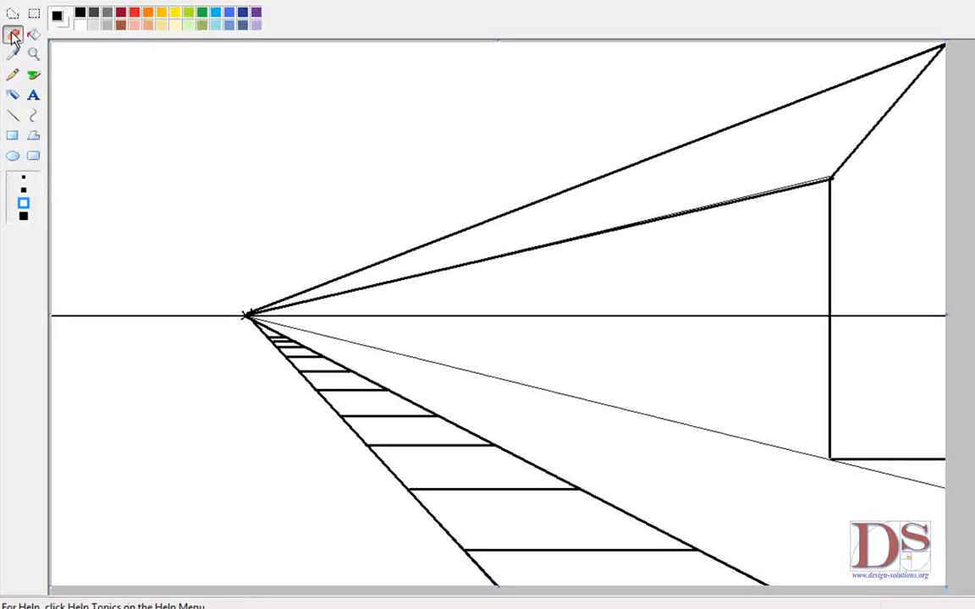
left_click(23, 190)
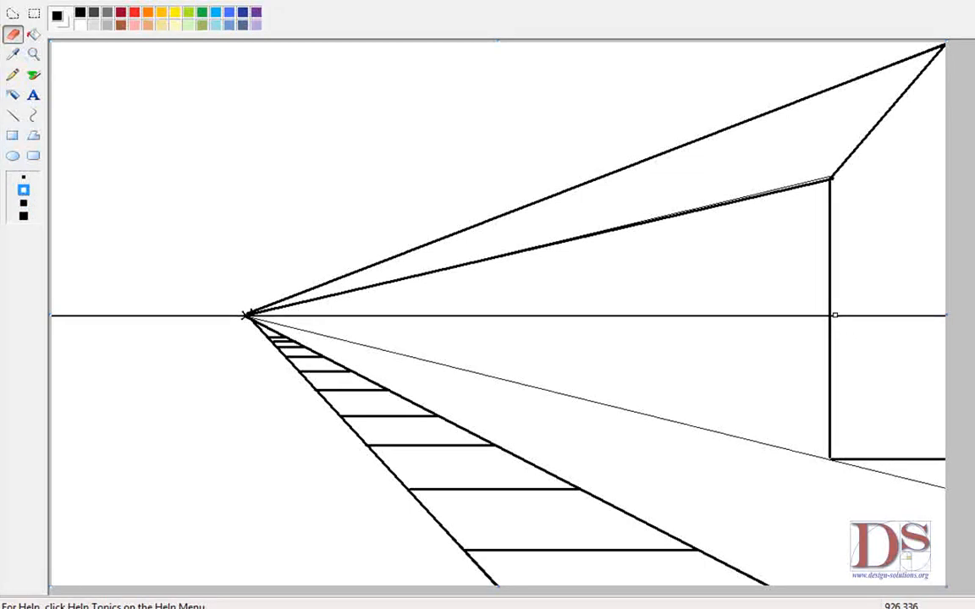
left_click(24, 217)
left_click_drag(837, 316, 894, 319)
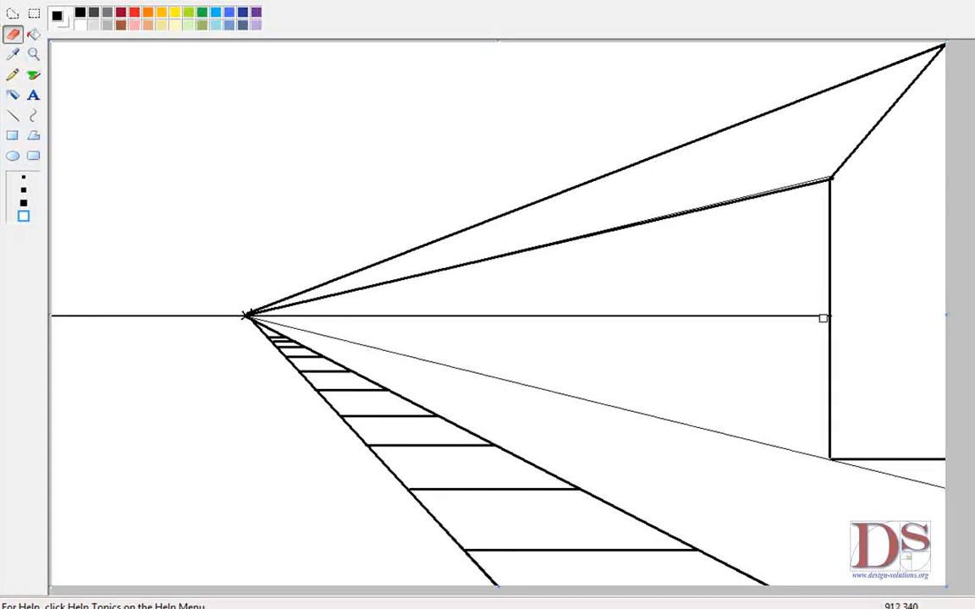
mouse_move(814, 312)
left_mouse_down()
mouse_move(373, 314)
mouse_move(419, 314)
left_mouse_up()
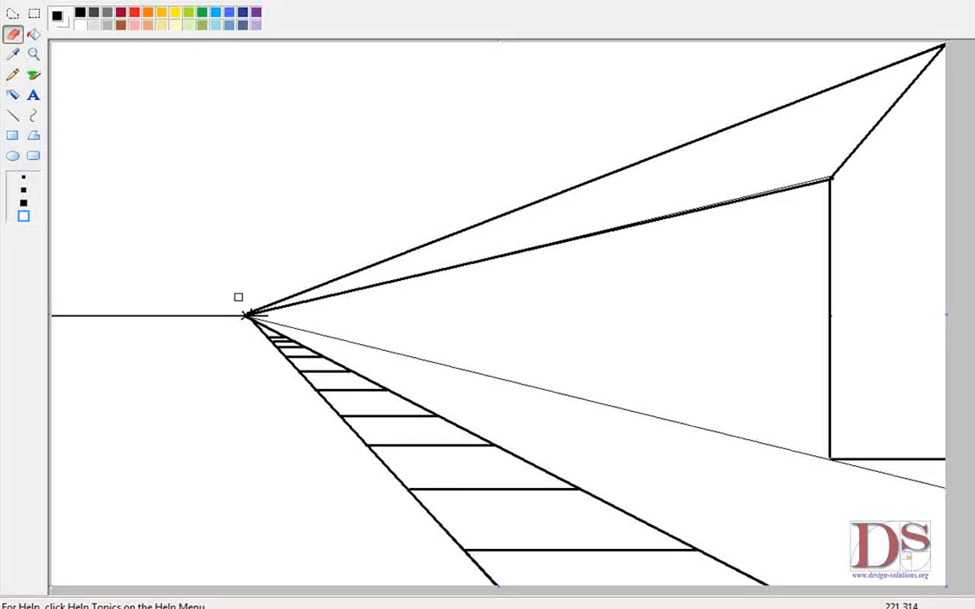
Step: Erase the leftover horizon stub beside the vanishing point using the smallest eraser size
left_click(32, 54)
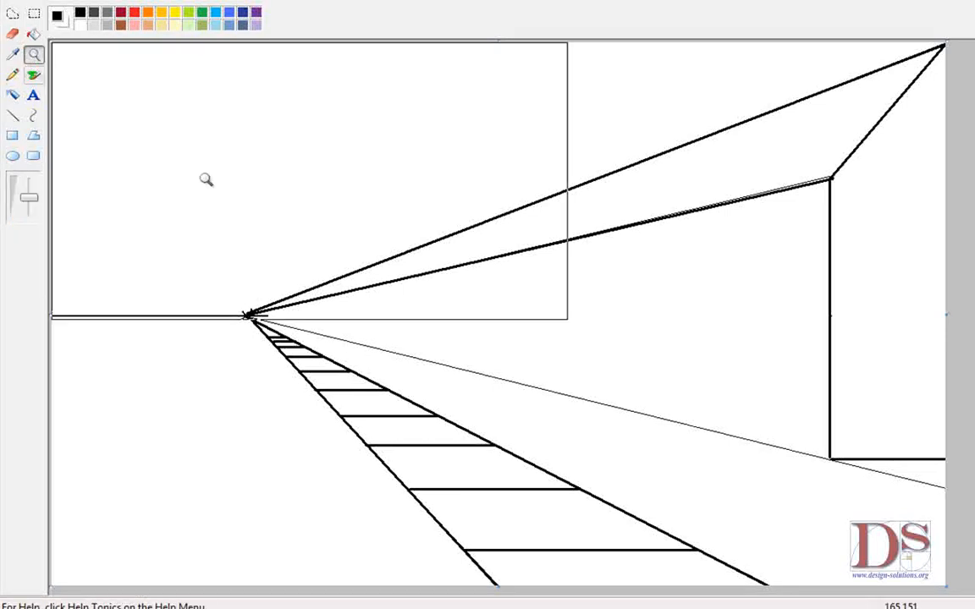
left_click(236, 303)
left_click(471, 356)
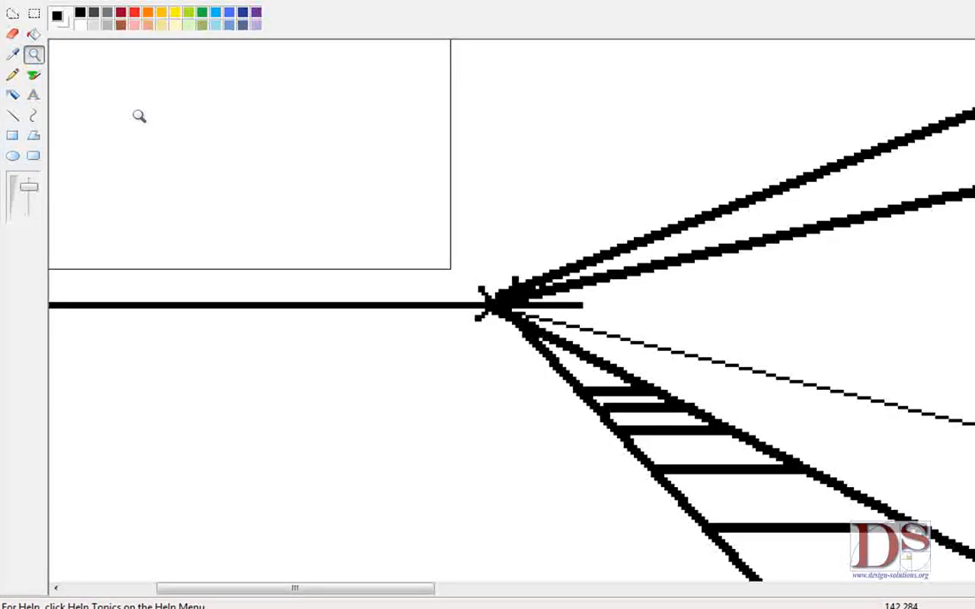
left_click(11, 37)
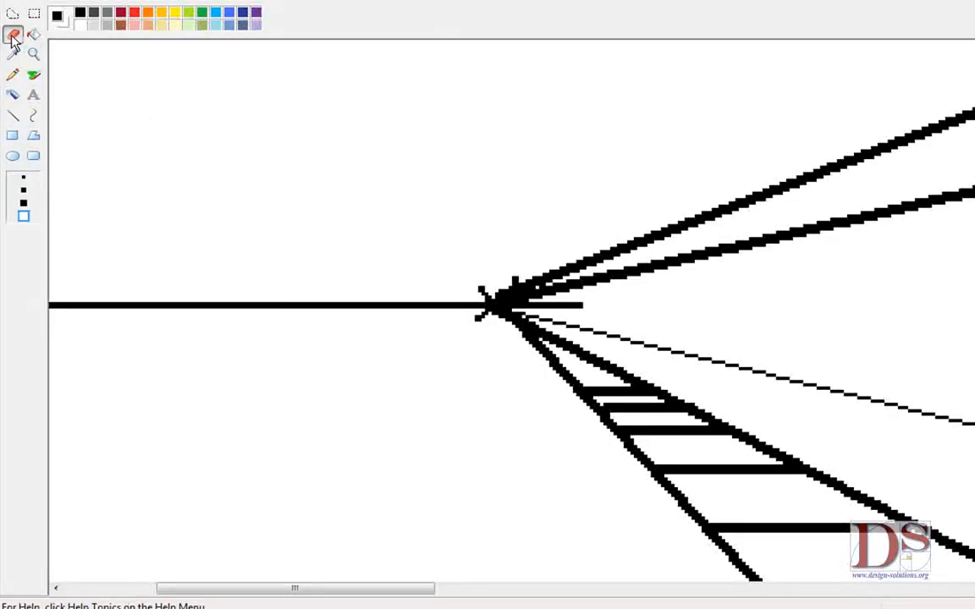
left_click(23, 178)
left_click_drag(592, 304, 528, 310)
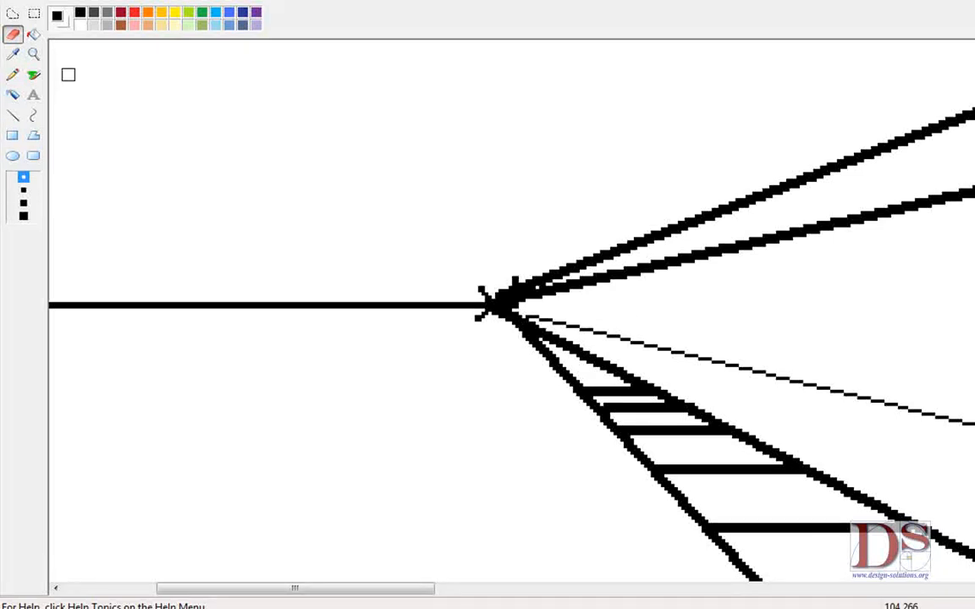
left_click(34, 54)
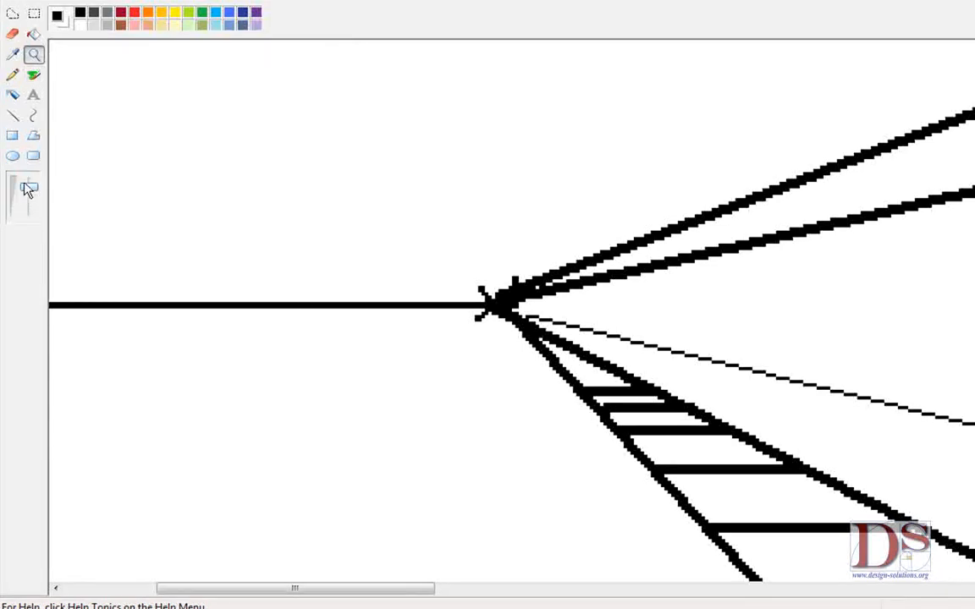
left_click(29, 185)
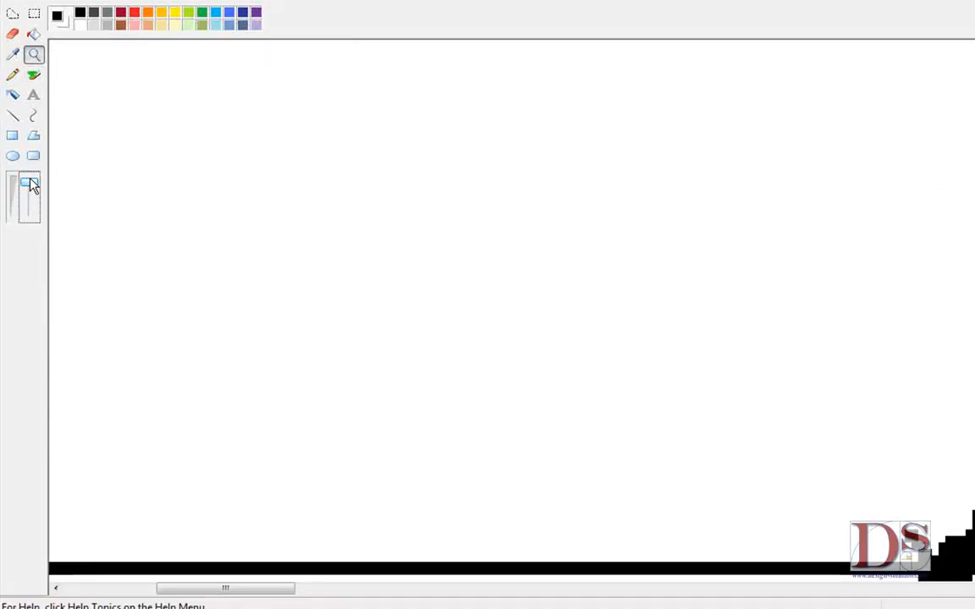
left_click_drag(33, 183, 31, 192)
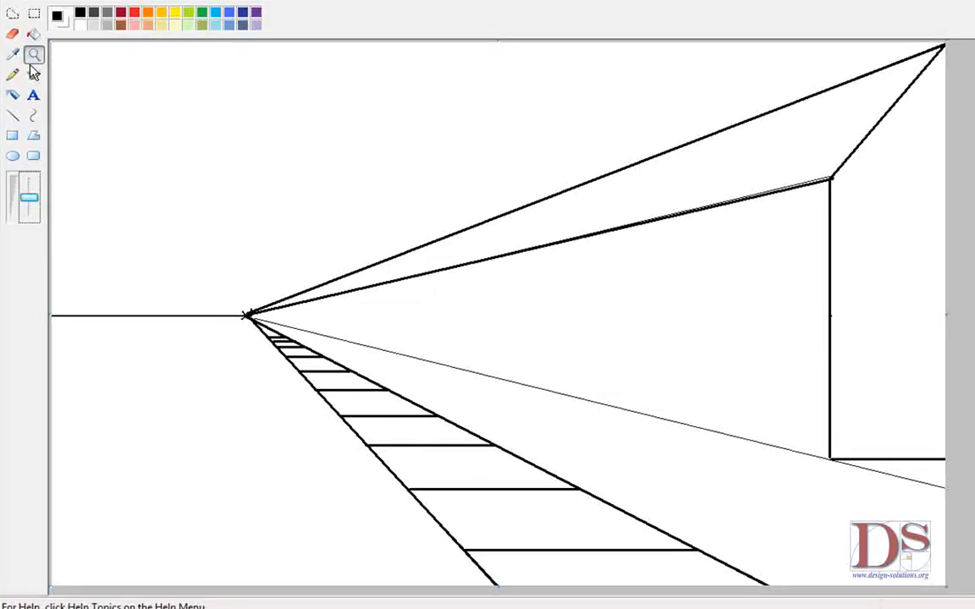
Step: With the Line tool, draw a second vertical wall edge along the building and two slanted roof lines parallel to the end roof edge
left_click(12, 119)
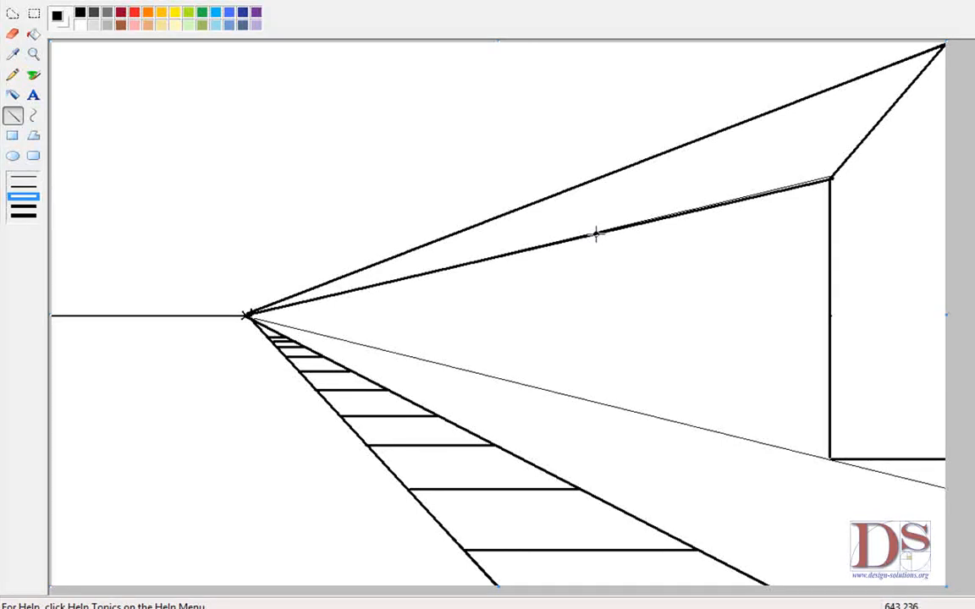
mouse_move(596, 234)
left_mouse_down()
mouse_move(610, 270)
mouse_move(613, 391)
left_mouse_up()
mouse_move(596, 235)
left_mouse_down()
mouse_move(646, 210)
mouse_move(668, 172)
mouse_move(709, 133)
left_mouse_up()
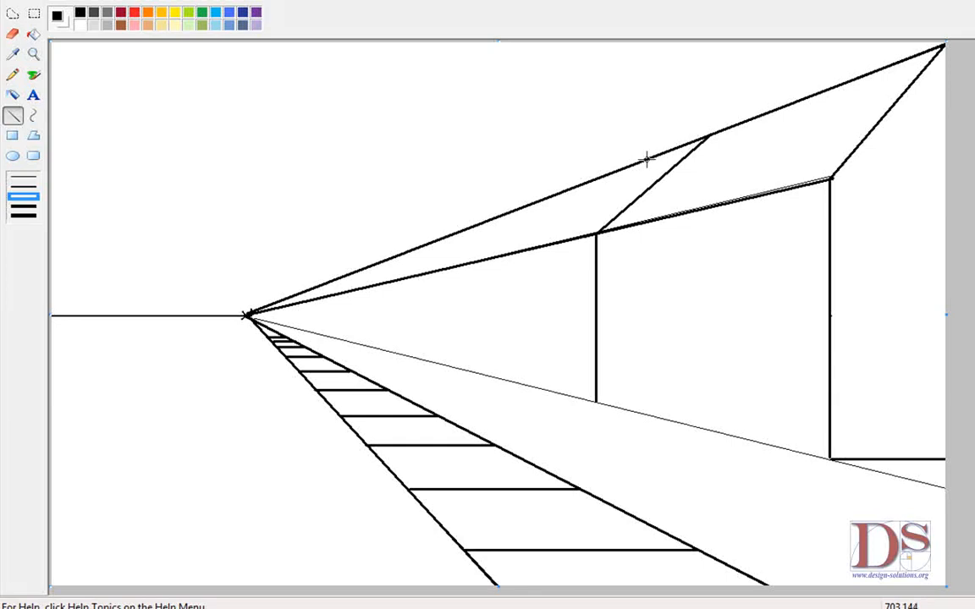
left_click_drag(645, 158, 544, 246)
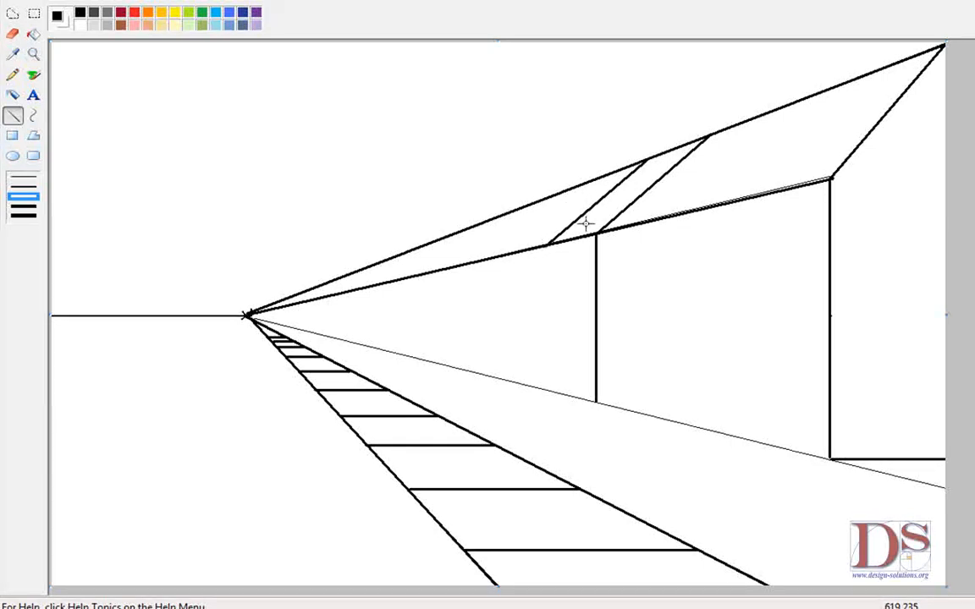
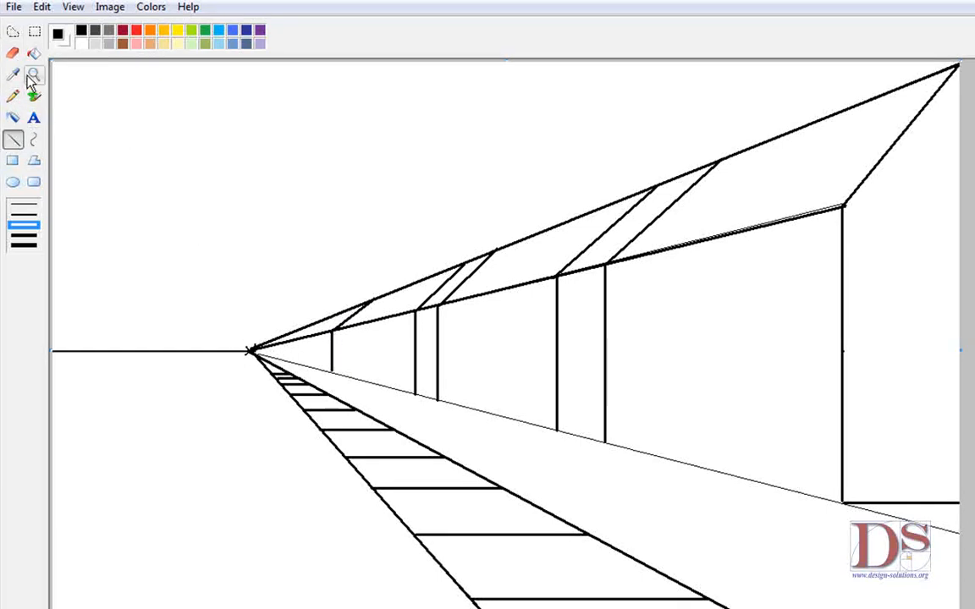
Step: With the largest eraser, erase the roof and eave guide lines running from the vanishing point to the farthest house section
left_click(12, 54)
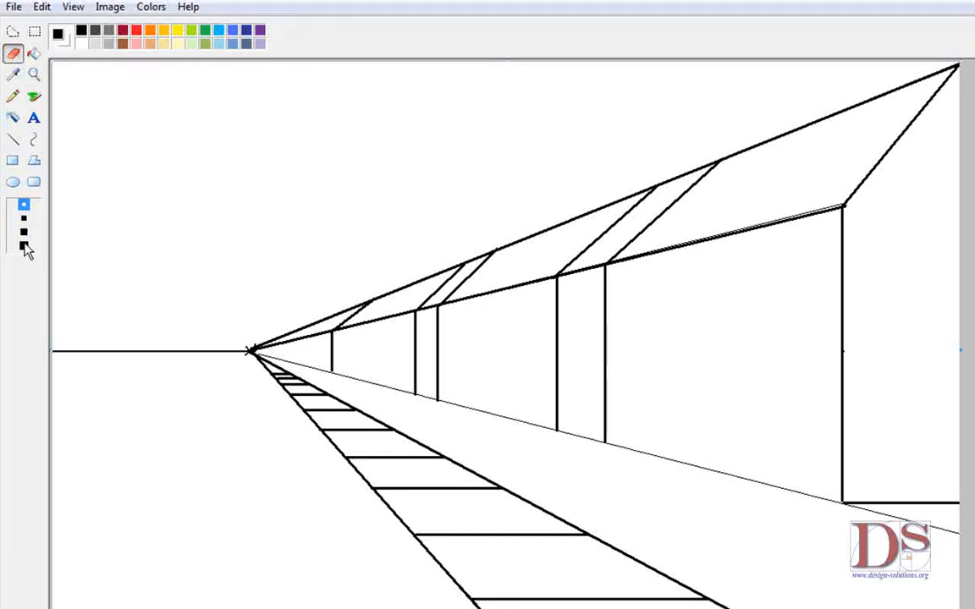
left_click(23, 232)
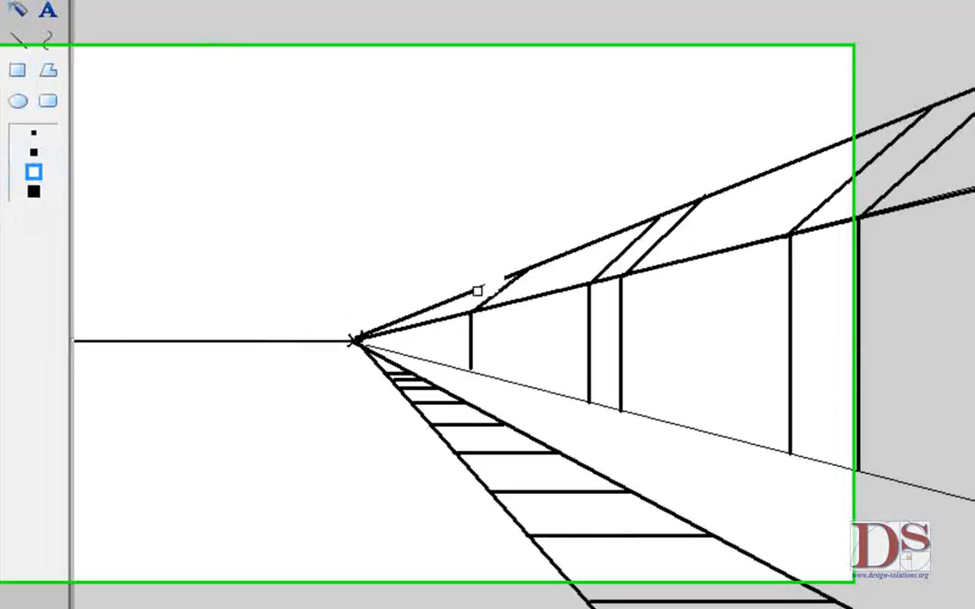
left_click_drag(335, 315, 302, 327)
mouse_move(489, 299)
left_mouse_down()
mouse_move(435, 317)
mouse_move(425, 332)
mouse_move(533, 302)
mouse_move(488, 321)
mouse_move(388, 328)
left_mouse_up()
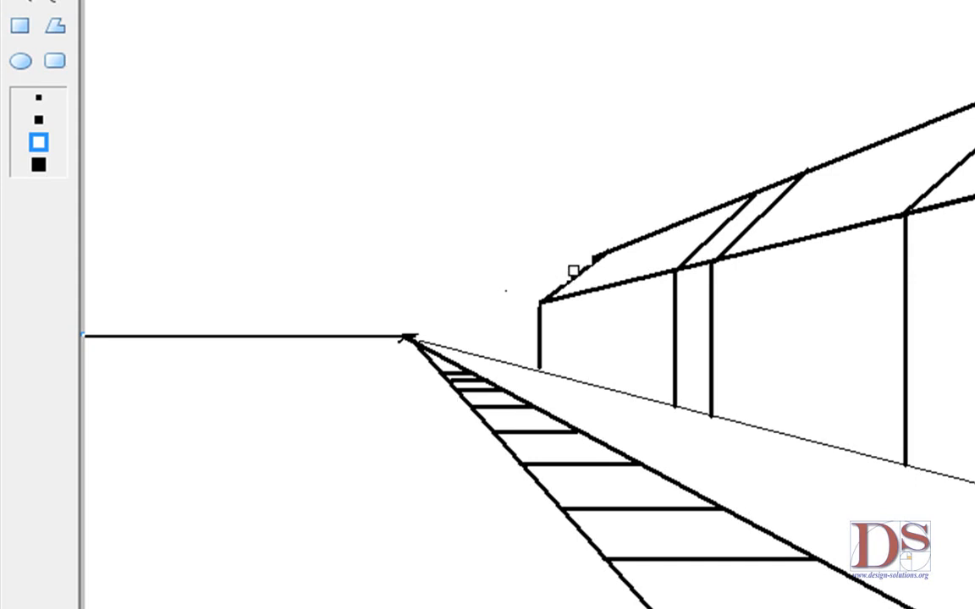
Step: With the Line tool, draw the far house's slanted roof end edge and base lines along the bottom of each house section
left_click(26, 3)
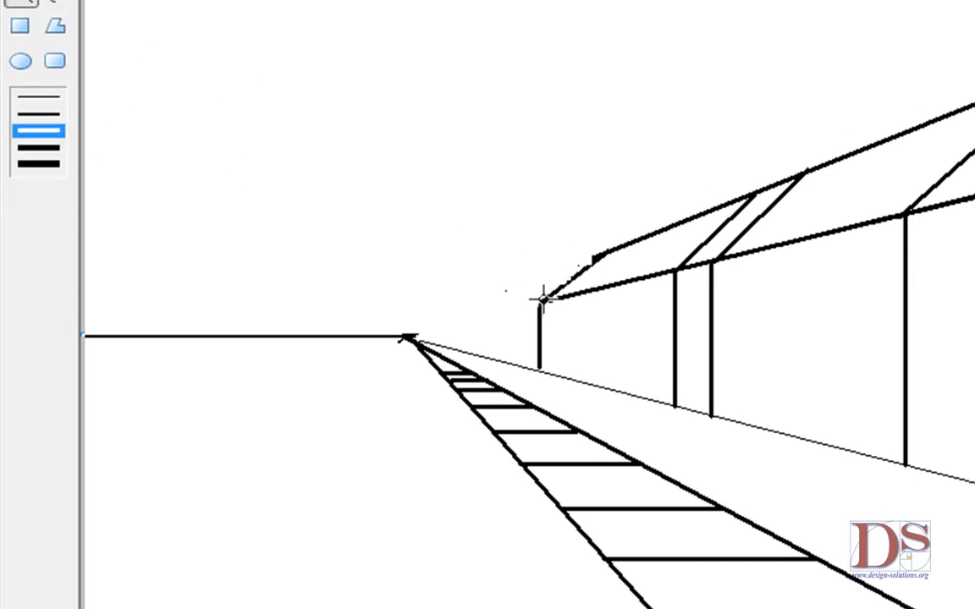
mouse_move(541, 296)
left_mouse_down()
mouse_move(589, 274)
mouse_move(596, 255)
left_mouse_up()
left_click_drag(539, 371, 675, 404)
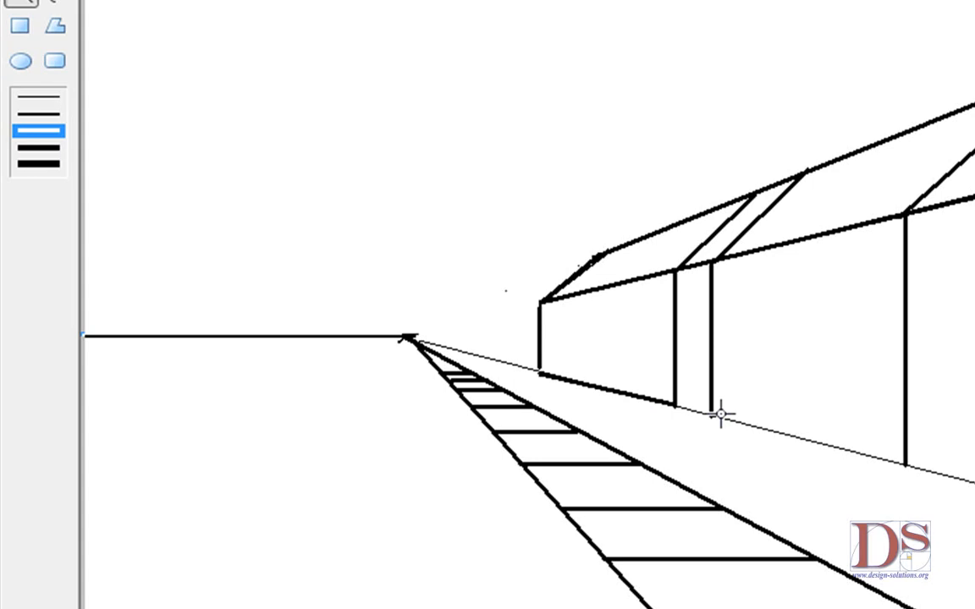
mouse_move(714, 415)
left_mouse_down()
mouse_move(801, 454)
mouse_move(903, 462)
left_mouse_up()
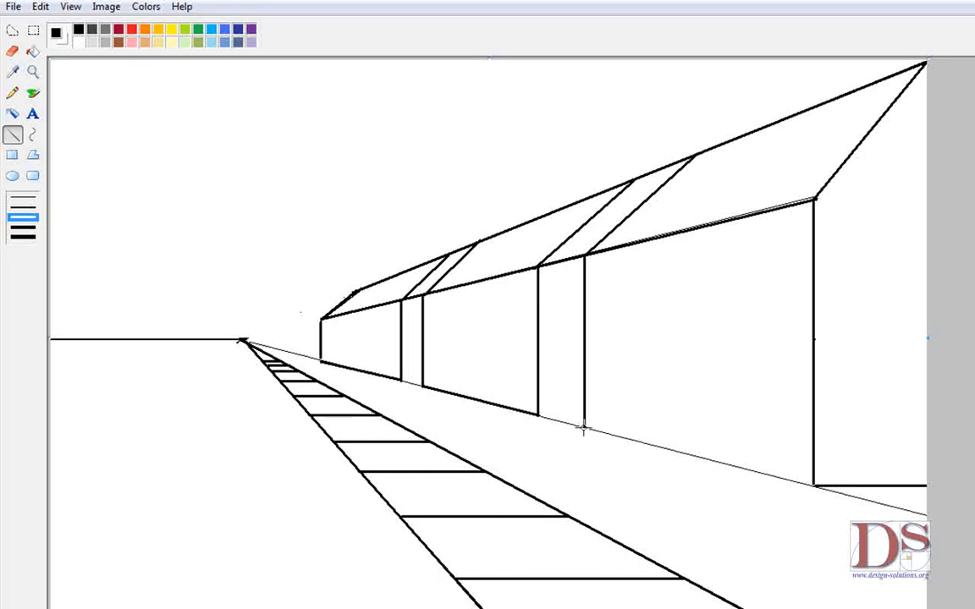
left_click_drag(584, 429, 813, 487)
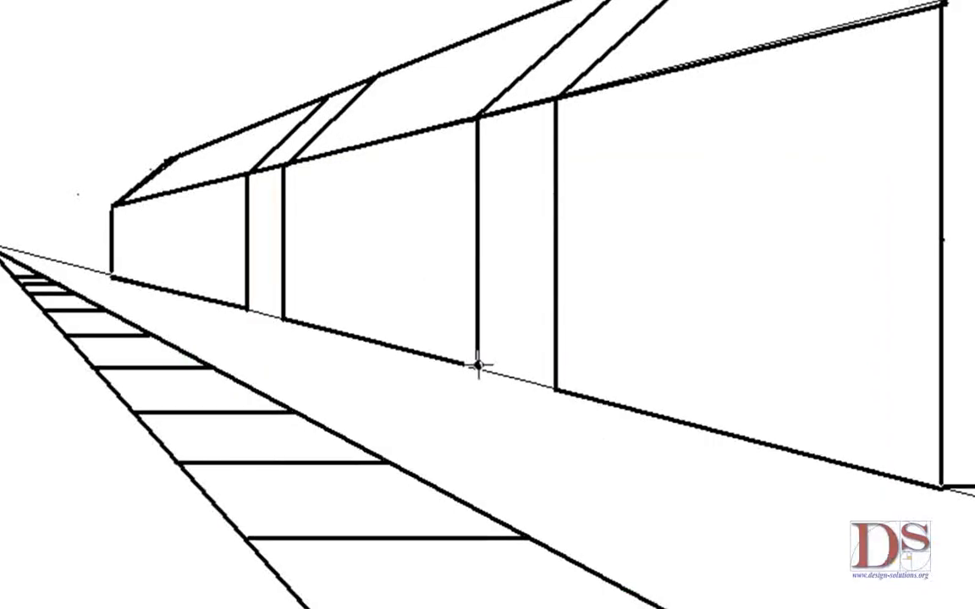
Step: Draw short horizontal base lines across the gaps between houses and a ground line from the vanishing point to the first house
left_click_drag(478, 365, 555, 366)
left_click_drag(248, 308, 282, 307)
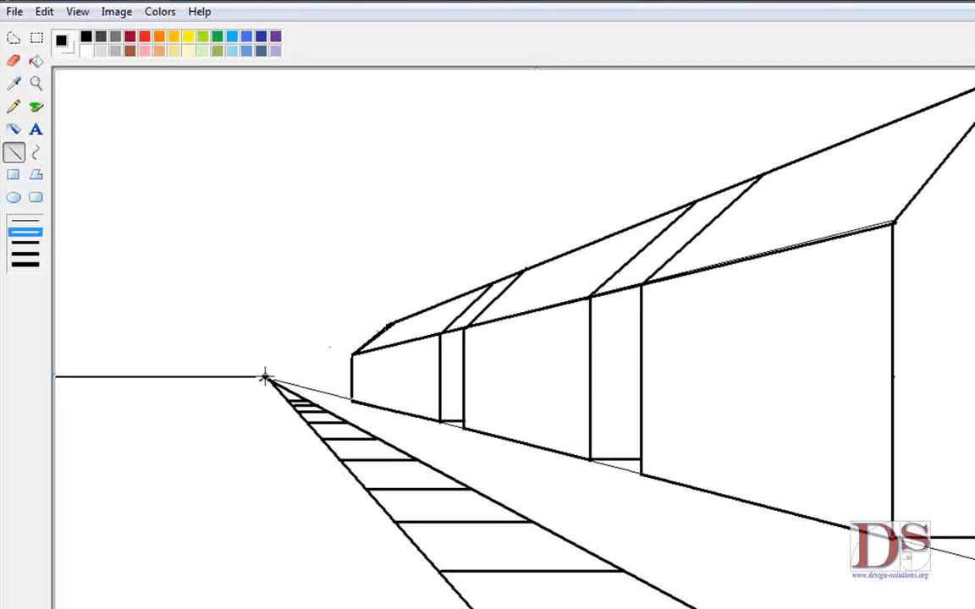
left_click_drag(265, 378, 350, 385)
Step: Zoom in on the nearer houses and, with a medium eraser, erase the thin guide line between the vanishing point and the first house
left_click(13, 61)
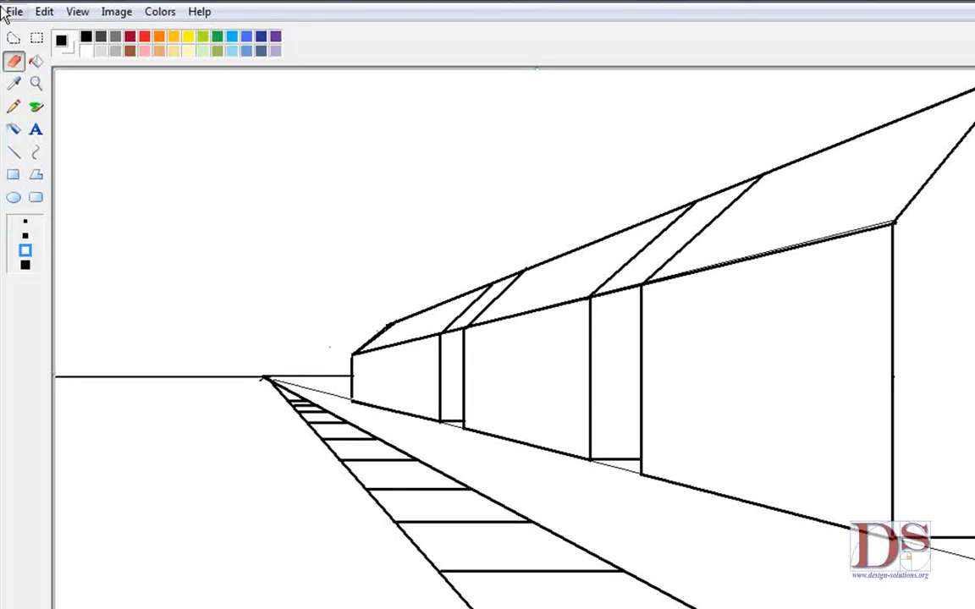
left_click(35, 83)
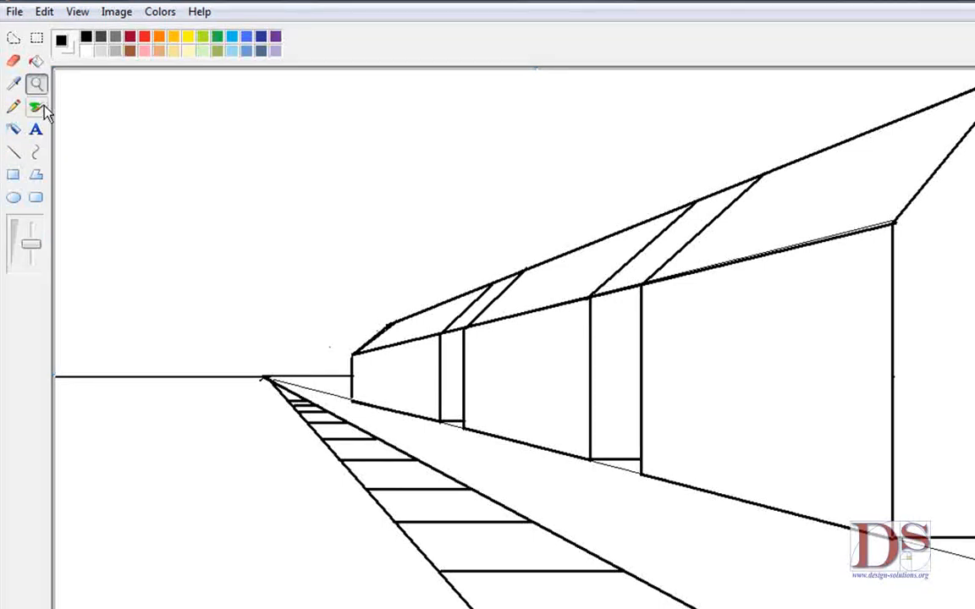
left_click(403, 348)
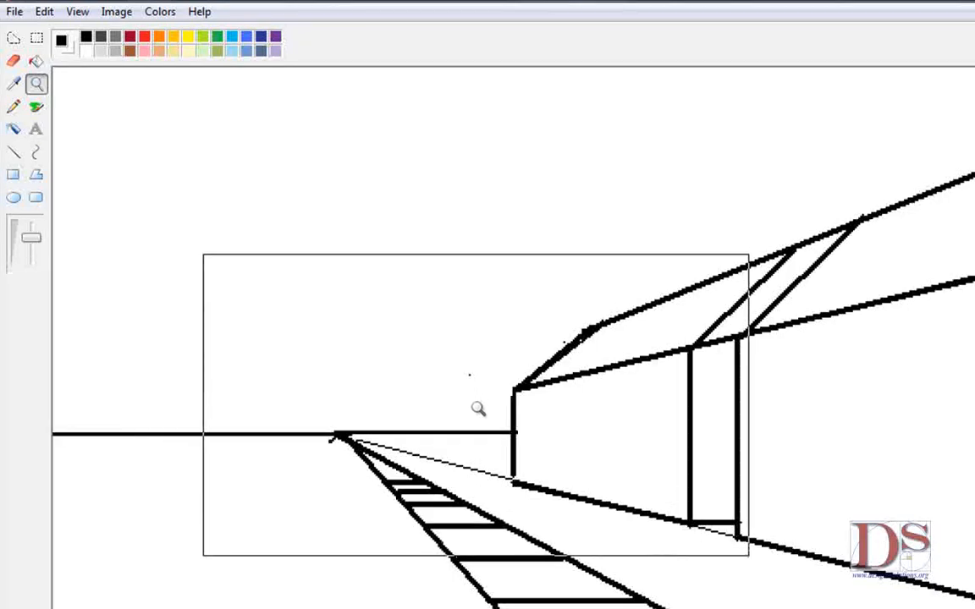
left_click(15, 63)
left_click(25, 238)
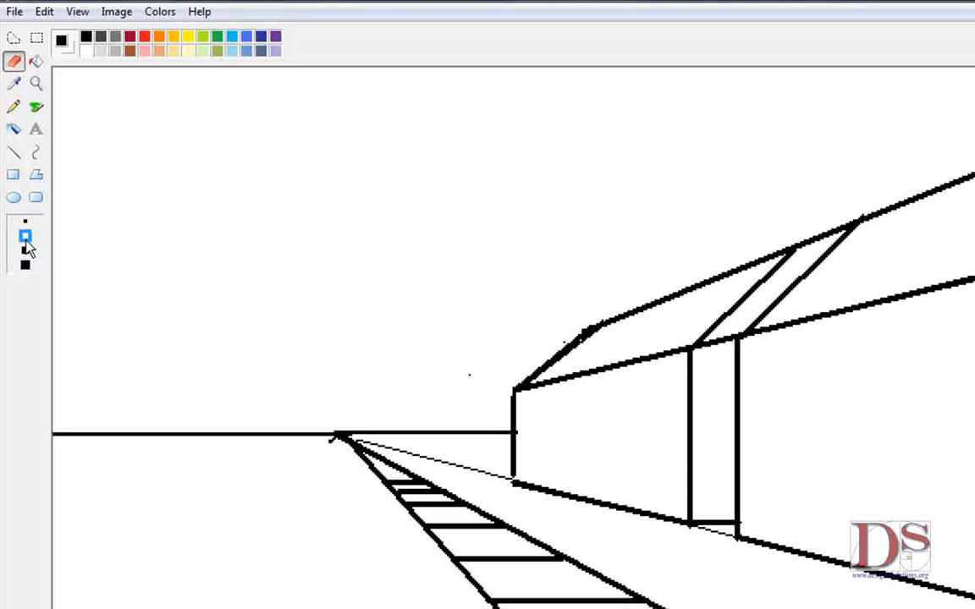
left_click_drag(504, 480, 373, 439)
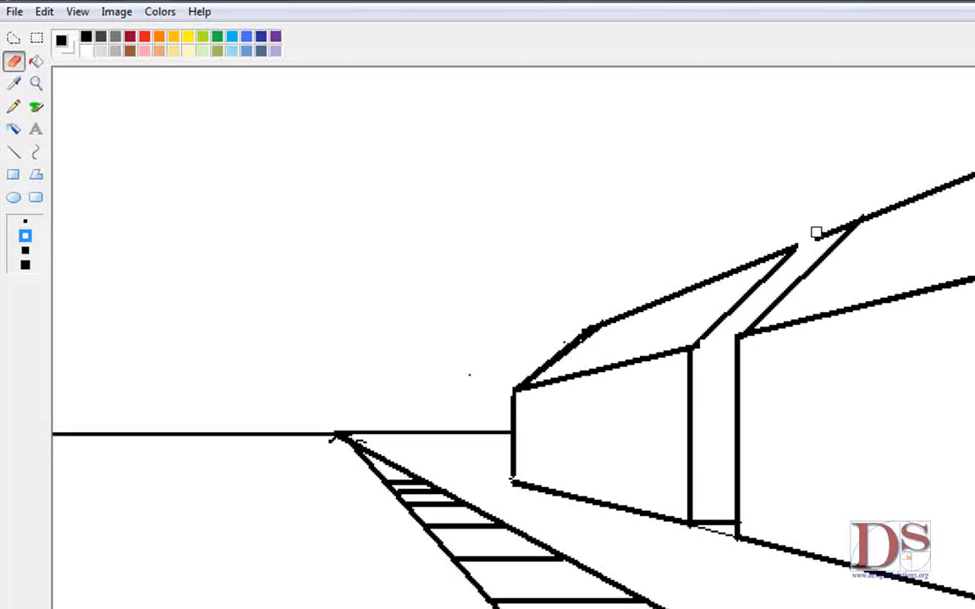
Step: Erase the leftover roof and base guide segments crossing the gaps between the houses
left_click_drag(819, 239, 835, 234)
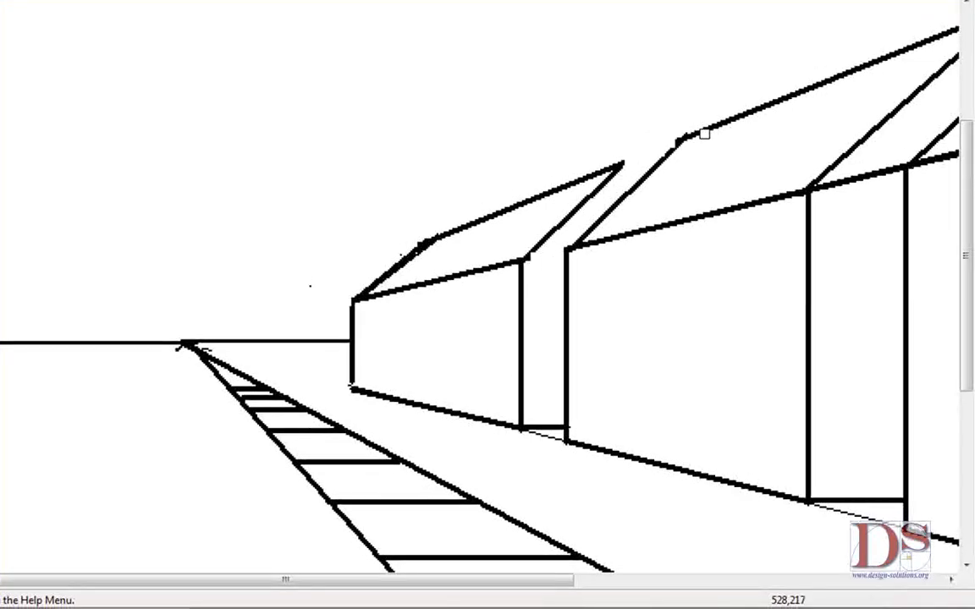
left_click_drag(325, 584, 429, 583)
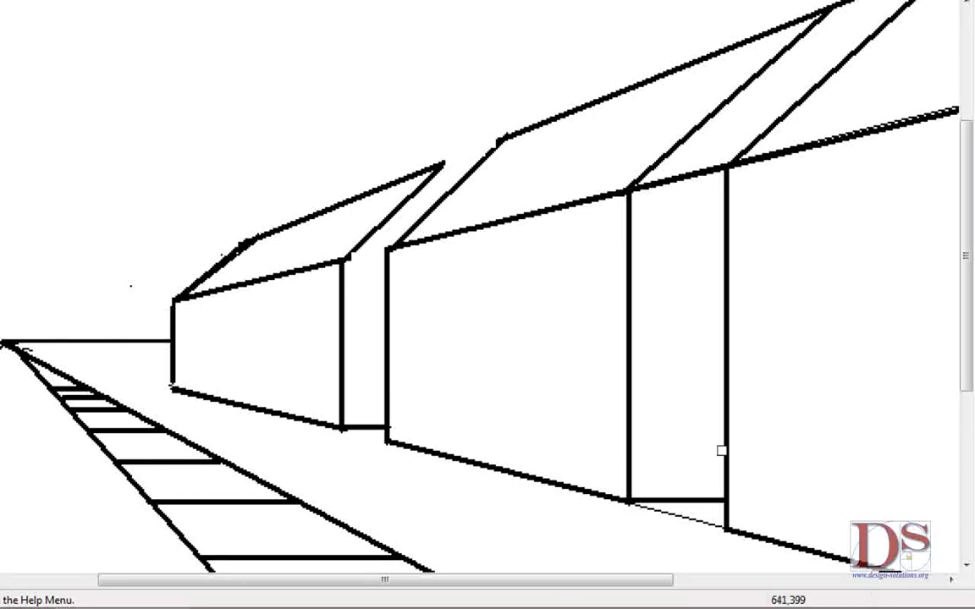
left_click_drag(640, 584, 702, 583)
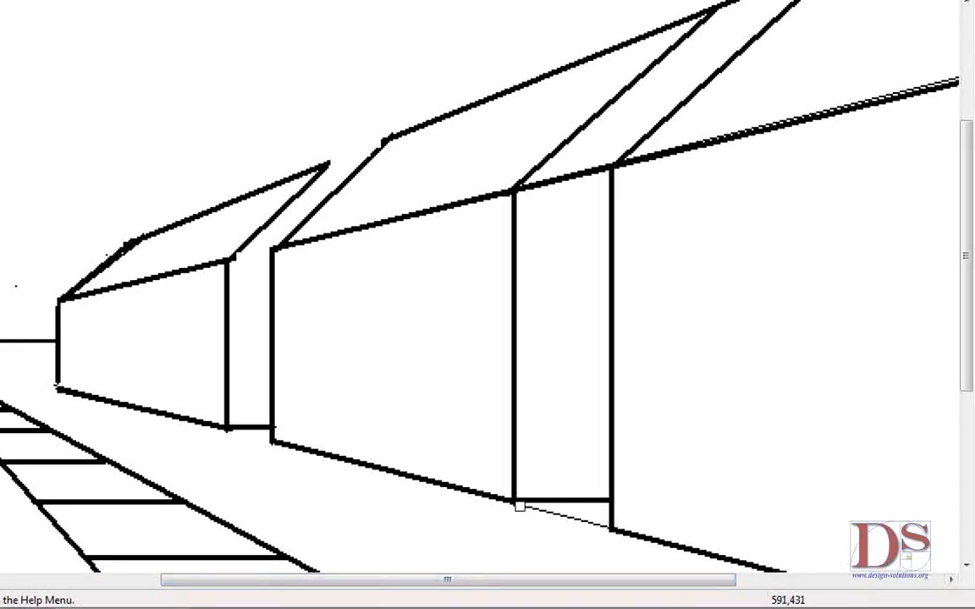
left_click_drag(527, 510, 595, 524)
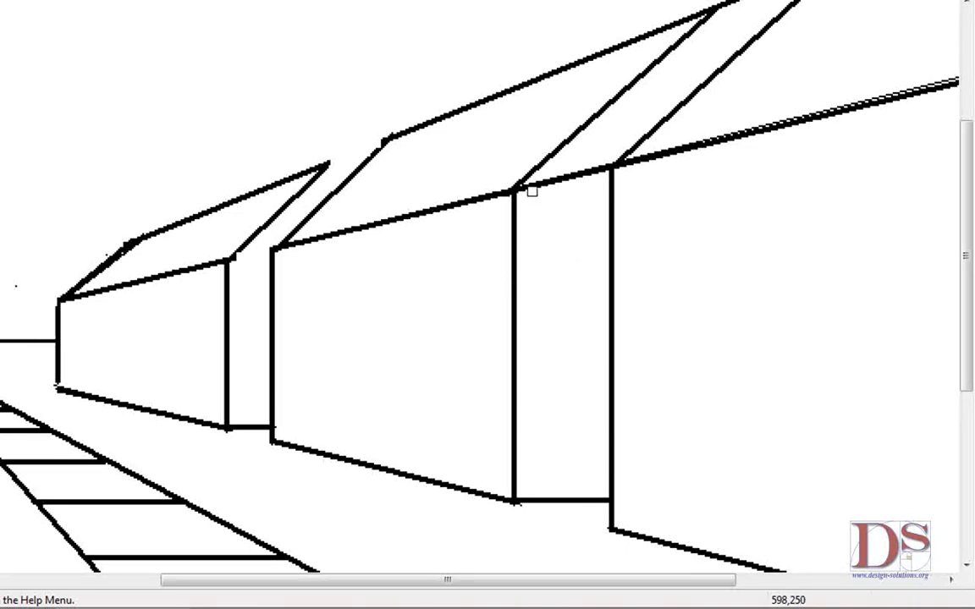
mouse_move(525, 192)
left_mouse_down()
mouse_move(606, 173)
mouse_move(588, 166)
left_mouse_up()
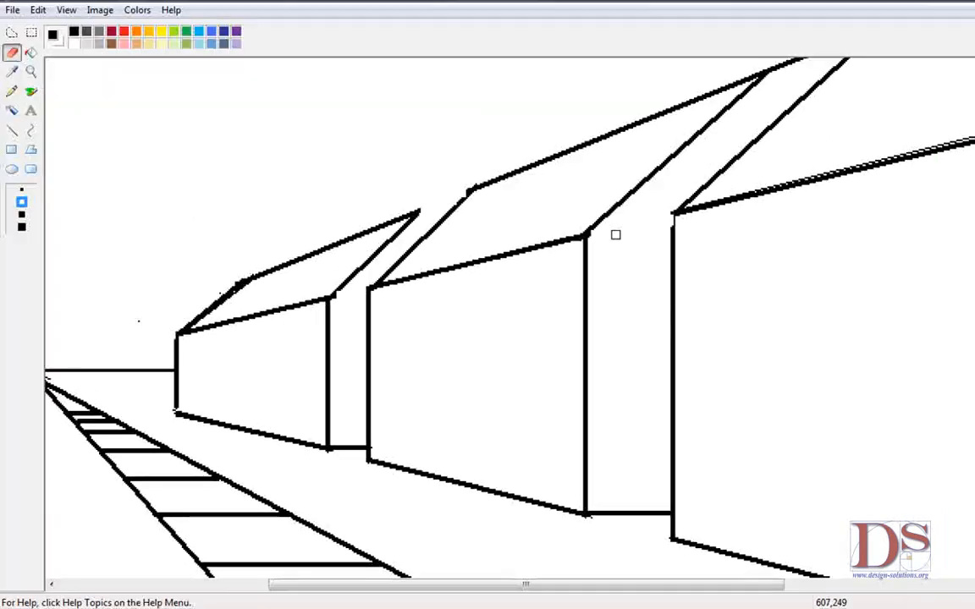
Step: With the Line tool, extend the nearest house's left wall corner up to its roof and redraw the middle house's roof end edge
left_click(12, 128)
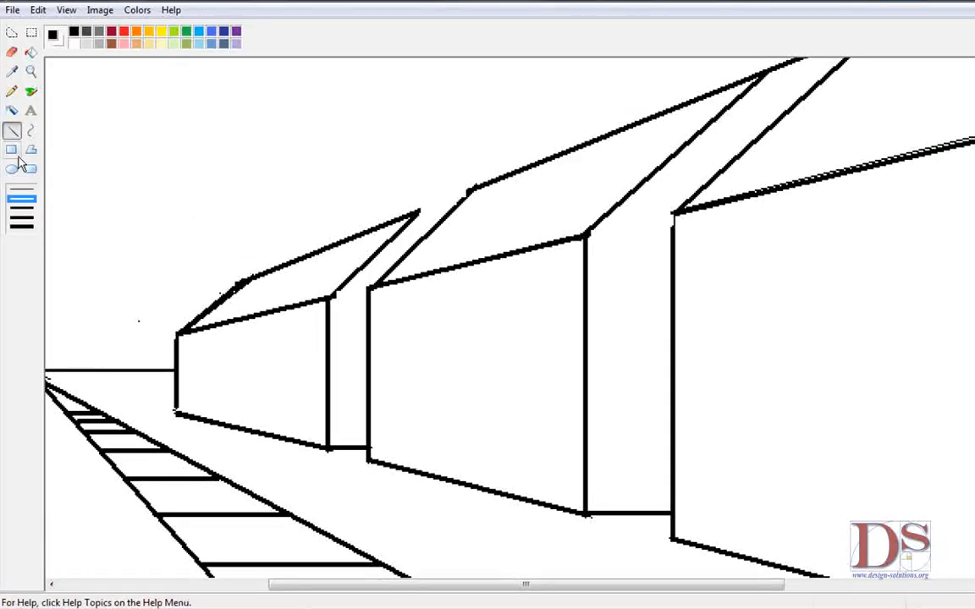
left_click(23, 208)
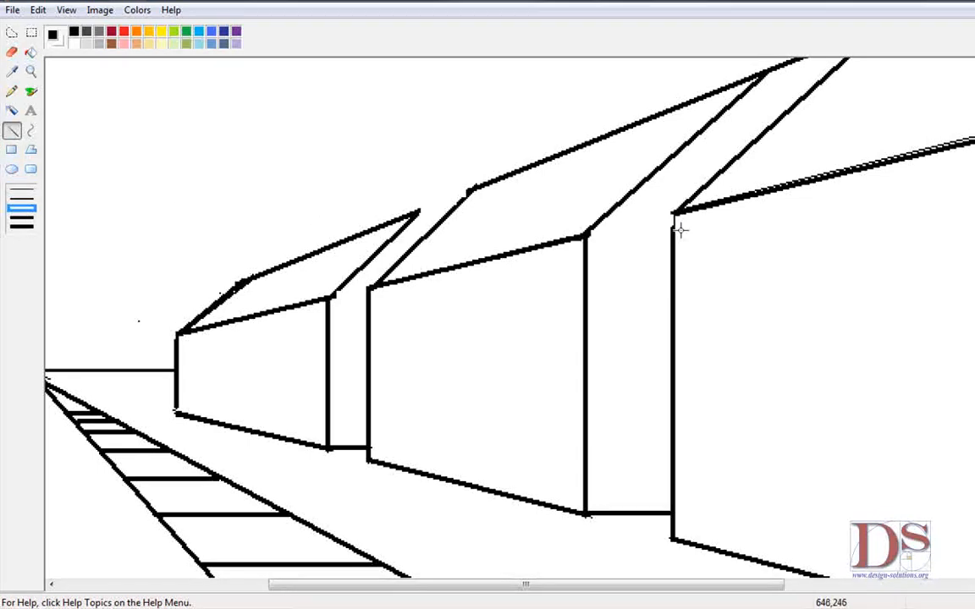
left_click_drag(672, 230, 673, 213)
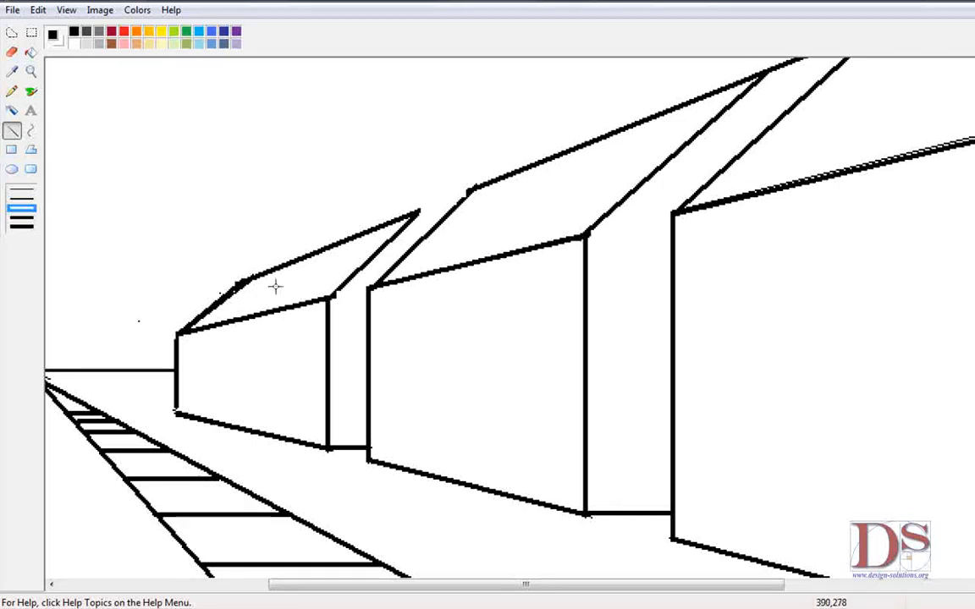
left_click_drag(331, 297, 416, 210)
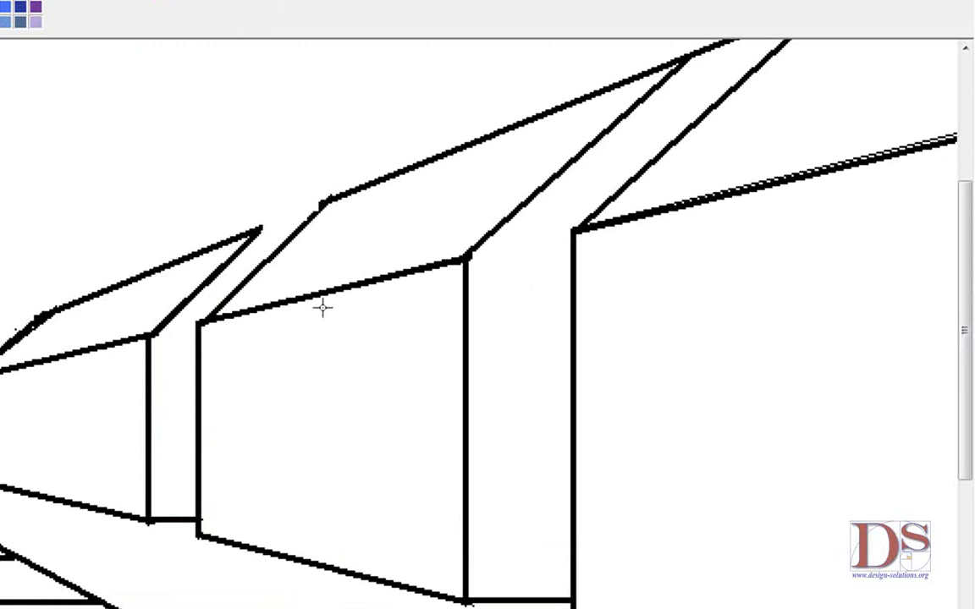
Step: Erase the leftover roof line segment in the gap in front of the nearest house
left_click_drag(965, 330, 972, 244)
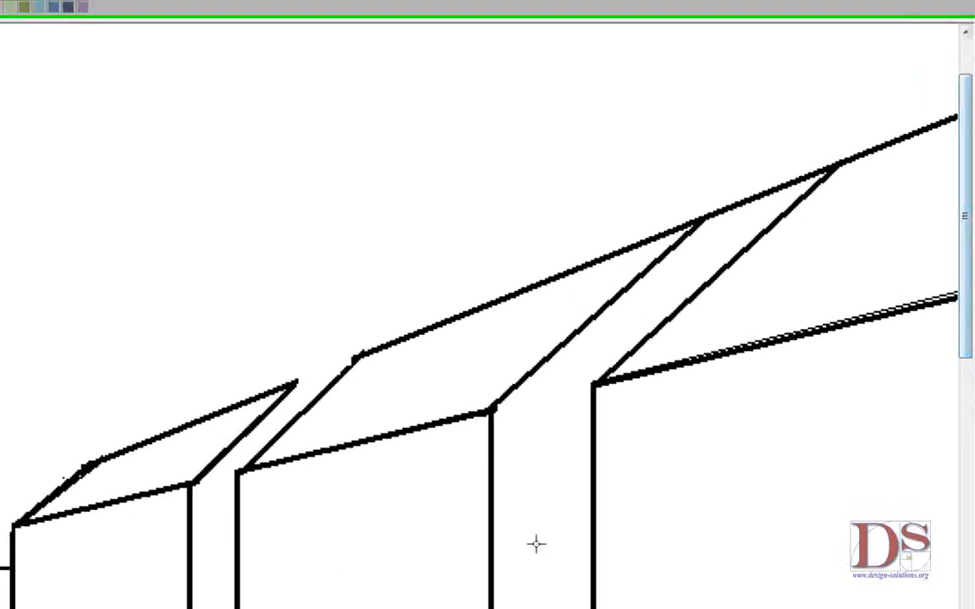
left_click_drag(577, 583, 707, 584)
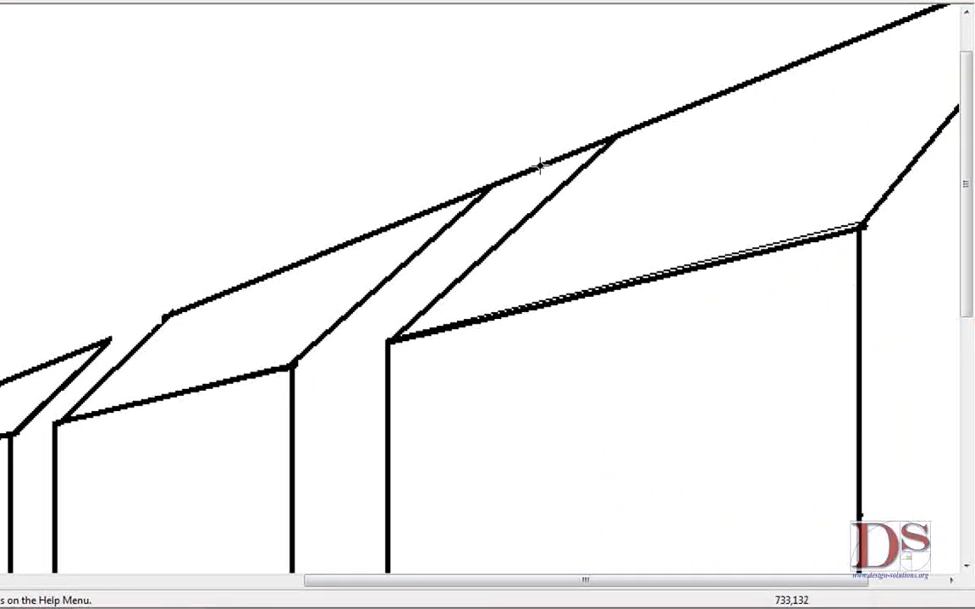
left_click(12, 57)
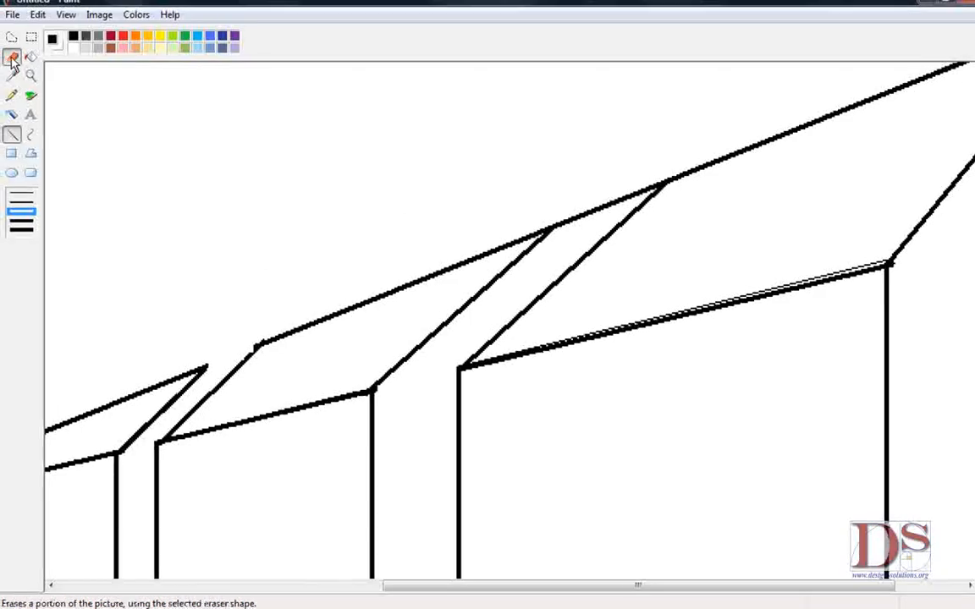
mouse_move(576, 225)
left_mouse_down()
mouse_move(561, 225)
mouse_move(645, 190)
mouse_move(656, 175)
left_mouse_up()
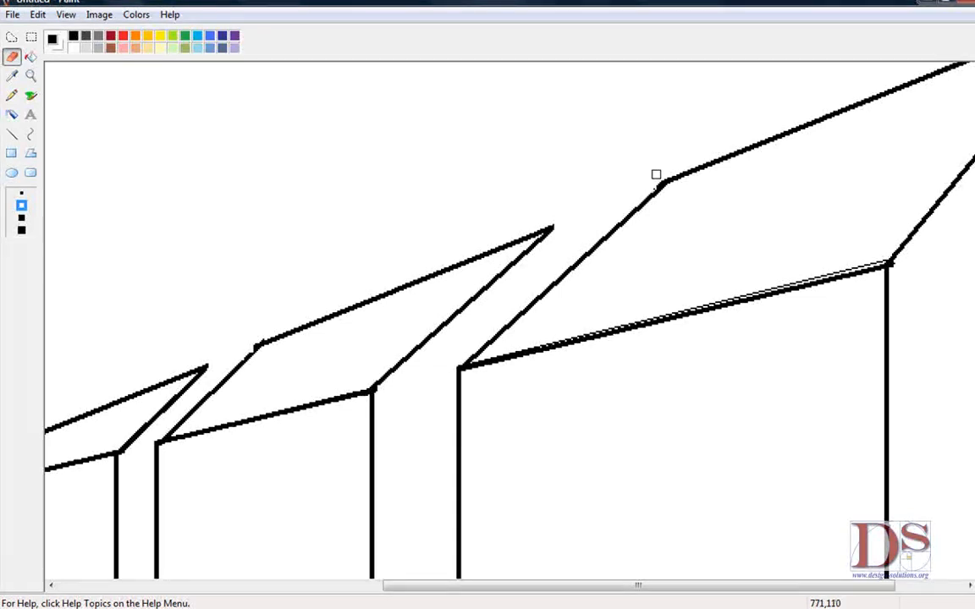
mouse_move(823, 588)
left_mouse_down()
mouse_move(890, 588)
mouse_move(805, 572)
mouse_move(761, 580)
left_mouse_up()
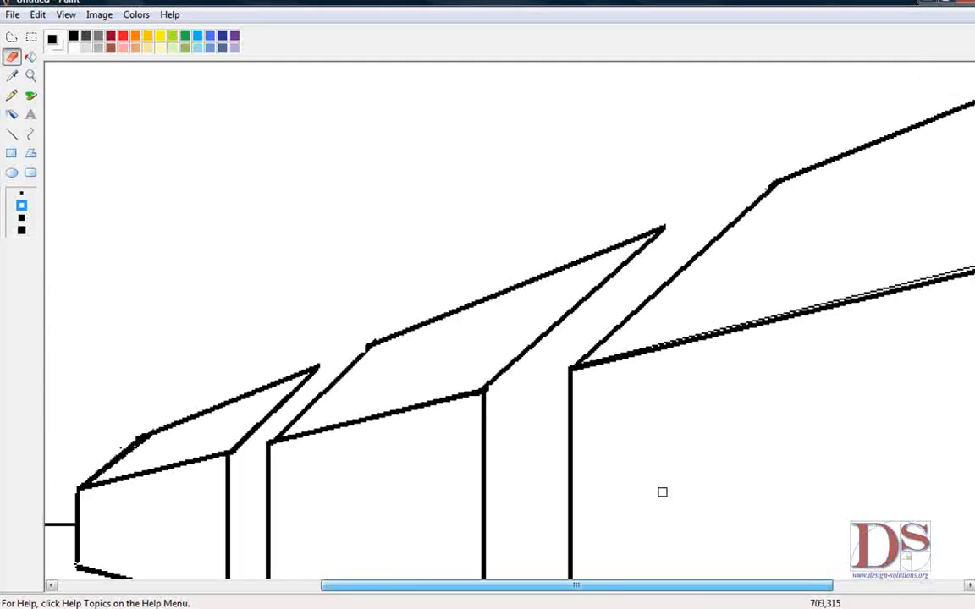
Step: Zoom back out and erase the thin guide line extending beyond the nearest house's base
left_click(29, 76)
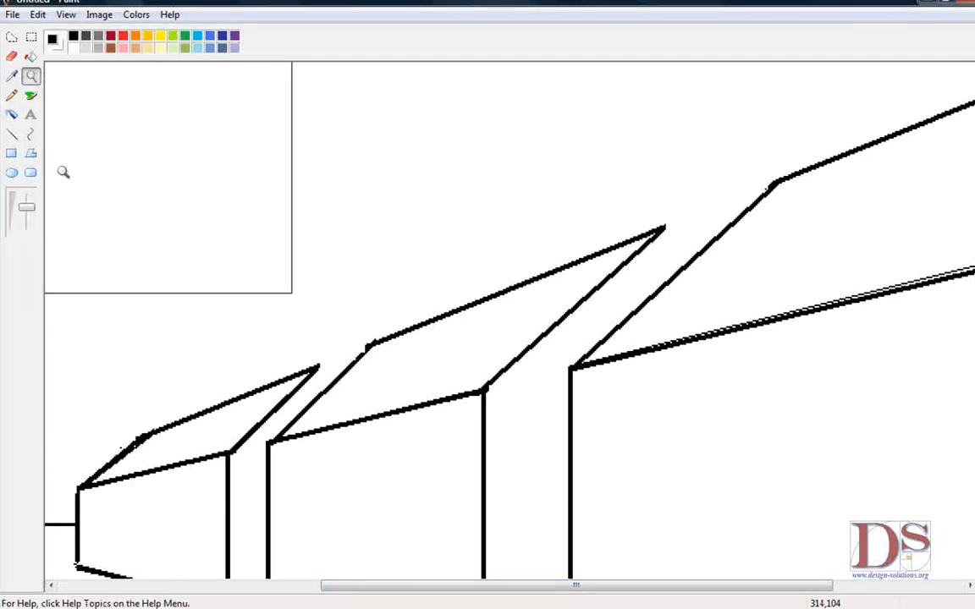
left_click(26, 216)
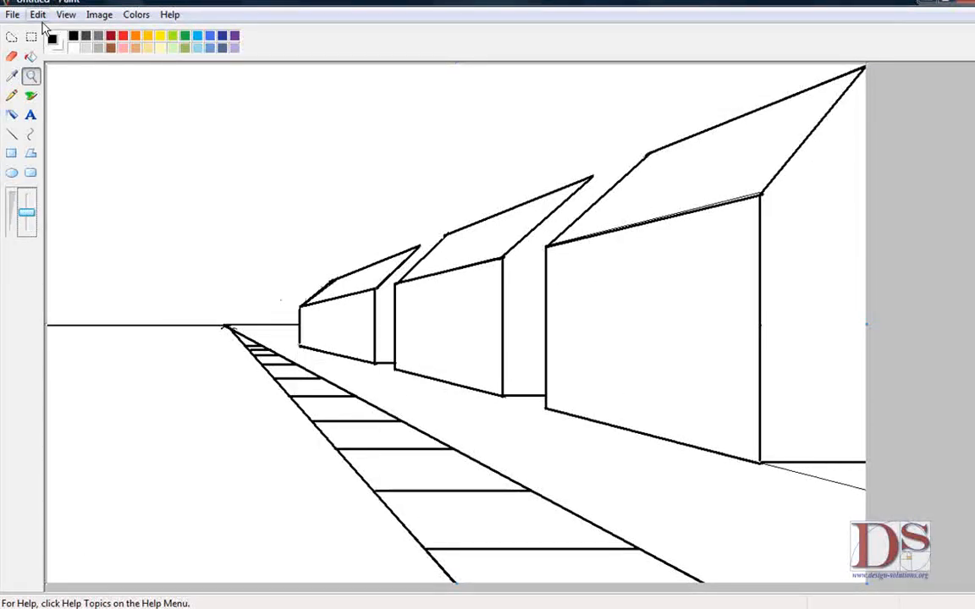
left_click(11, 56)
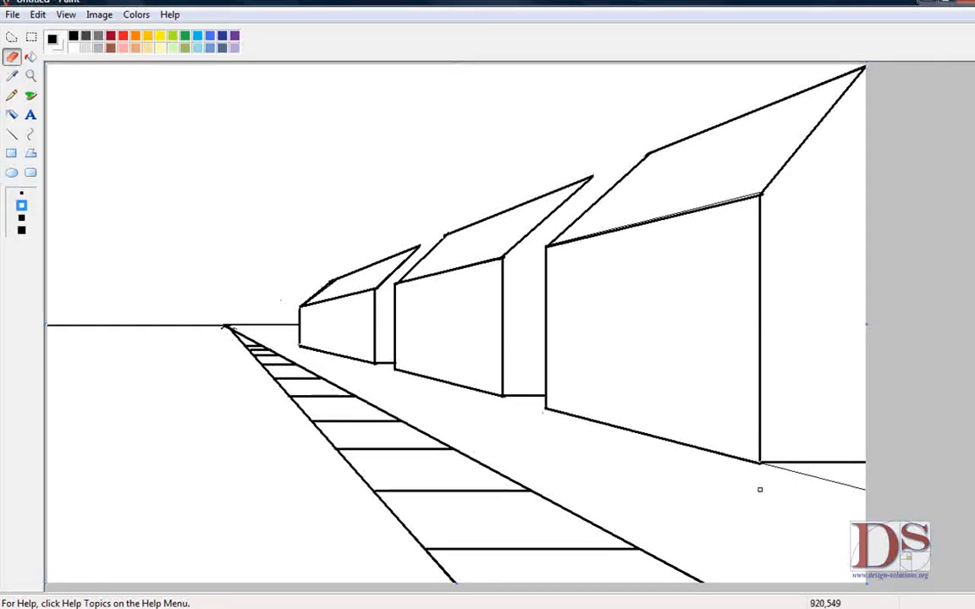
left_click_drag(775, 467, 841, 483)
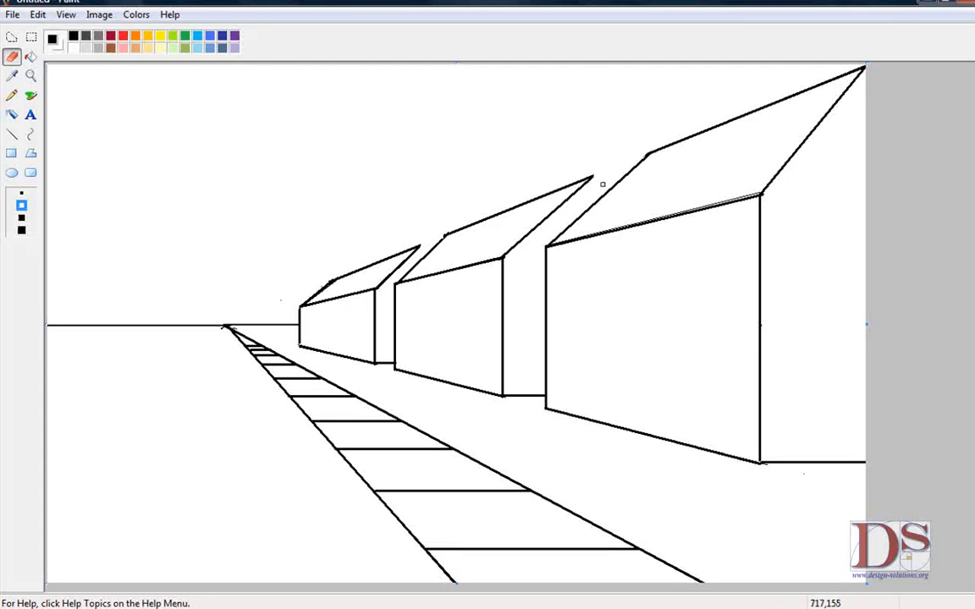
Step: With the Line tool, draw short closing edges at the ridge ends of the two farther roofs
left_click(12, 135)
left_click(21, 210)
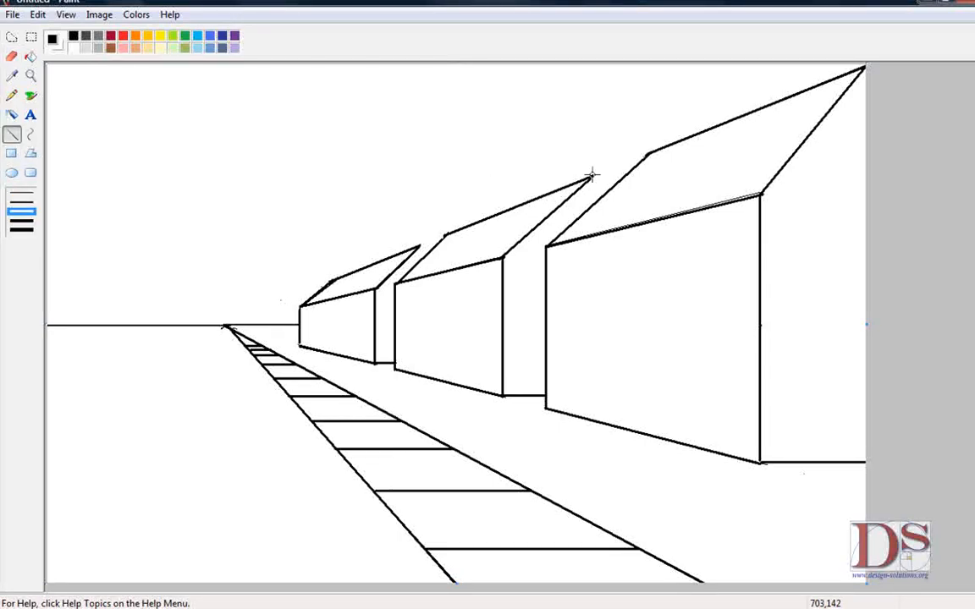
left_click_drag(592, 179, 606, 189)
left_click_drag(422, 244, 428, 248)
Step: Draw a door on the nearest house's side wall with two vertical sides and a top edge
left_click_drag(707, 450, 708, 339)
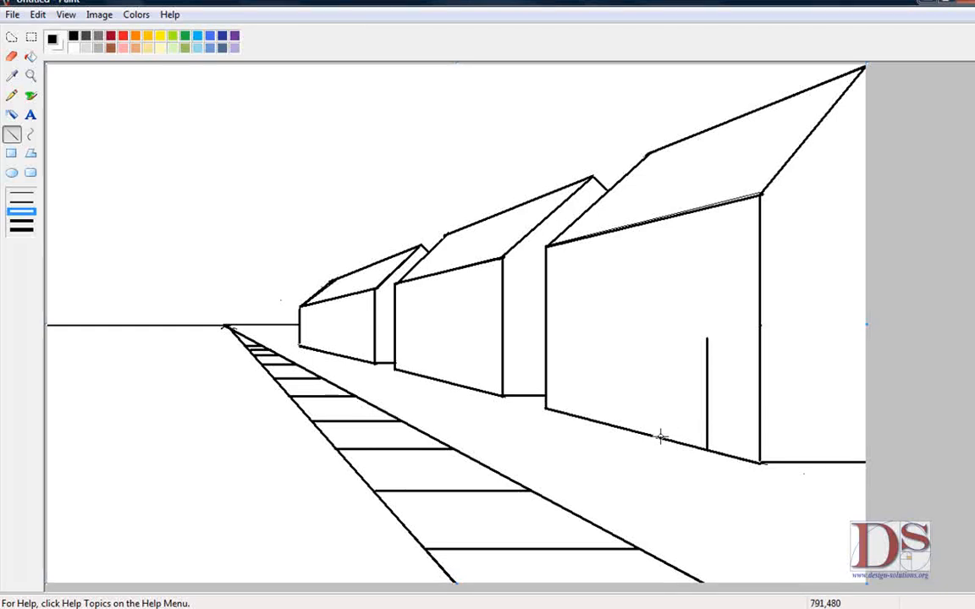
left_click_drag(661, 438, 667, 340)
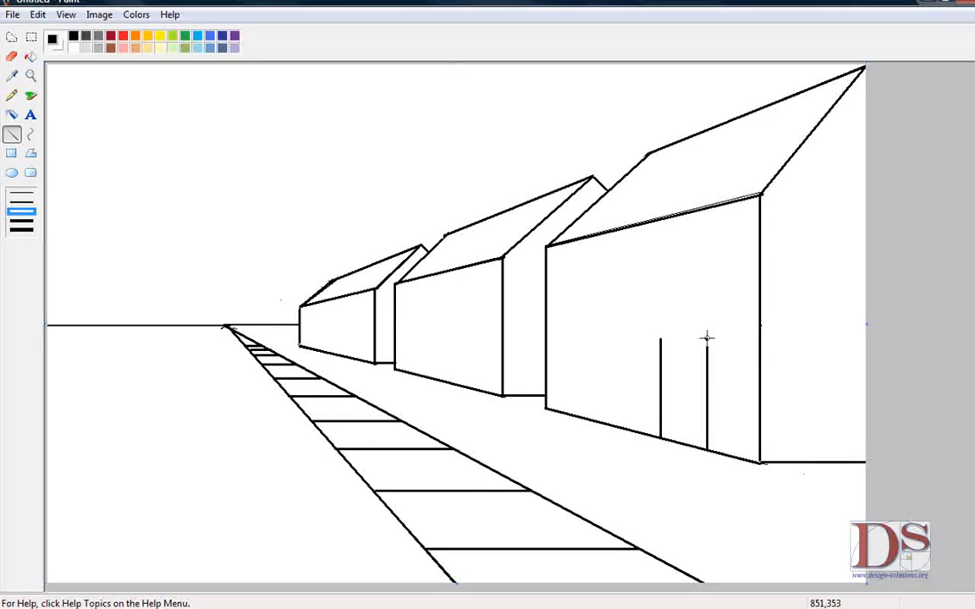
left_click_drag(707, 338, 659, 340)
Step: Save the drawing as "1 point houses" in 24-bit Bitmap format
left_click(13, 25)
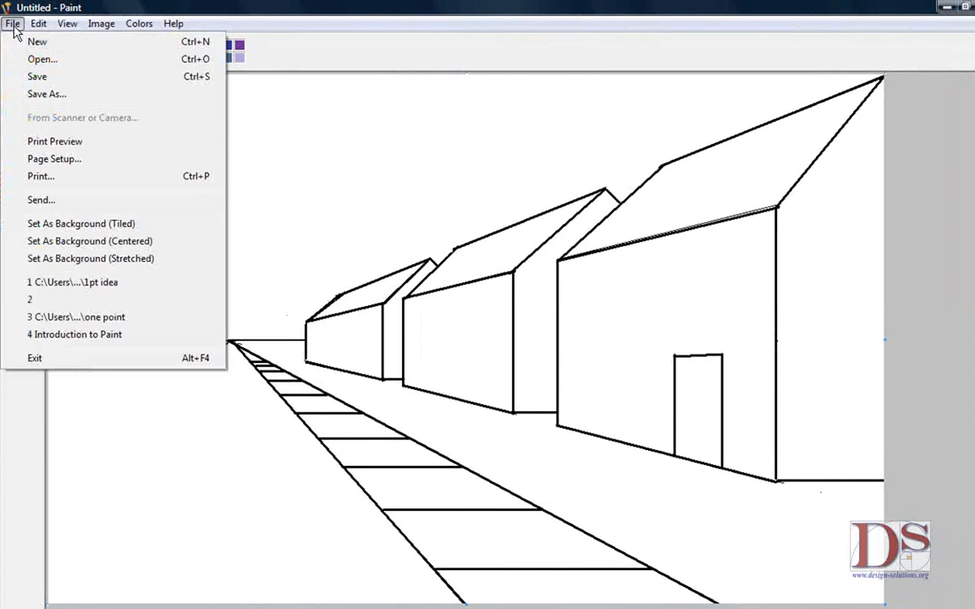
left_click(61, 89)
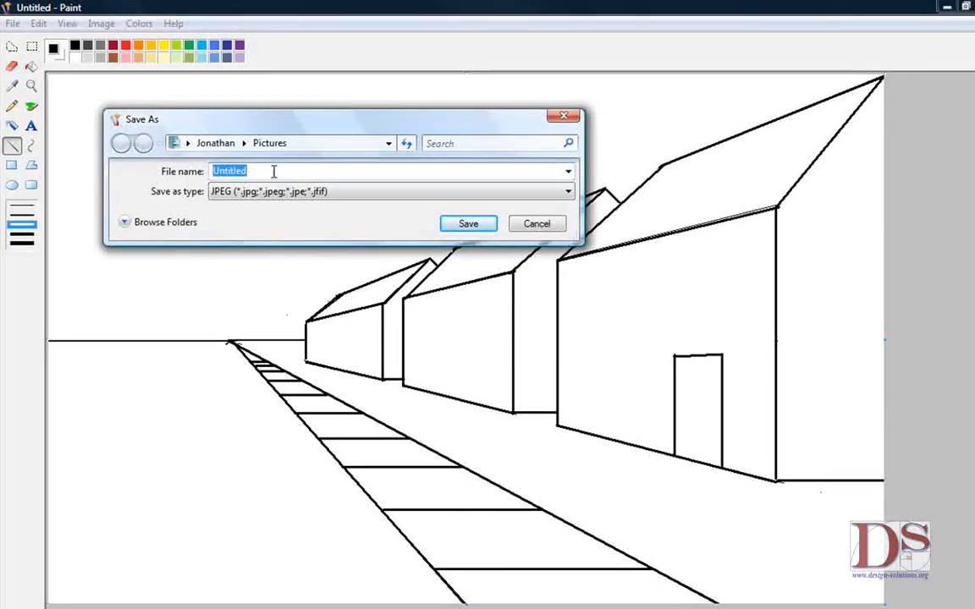
type("1 point houses")
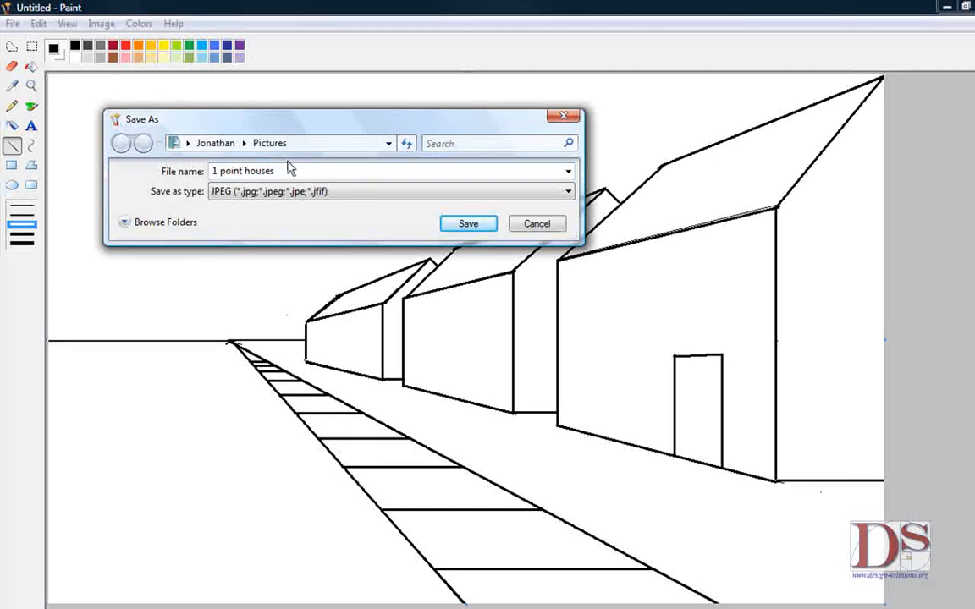
left_click(355, 196)
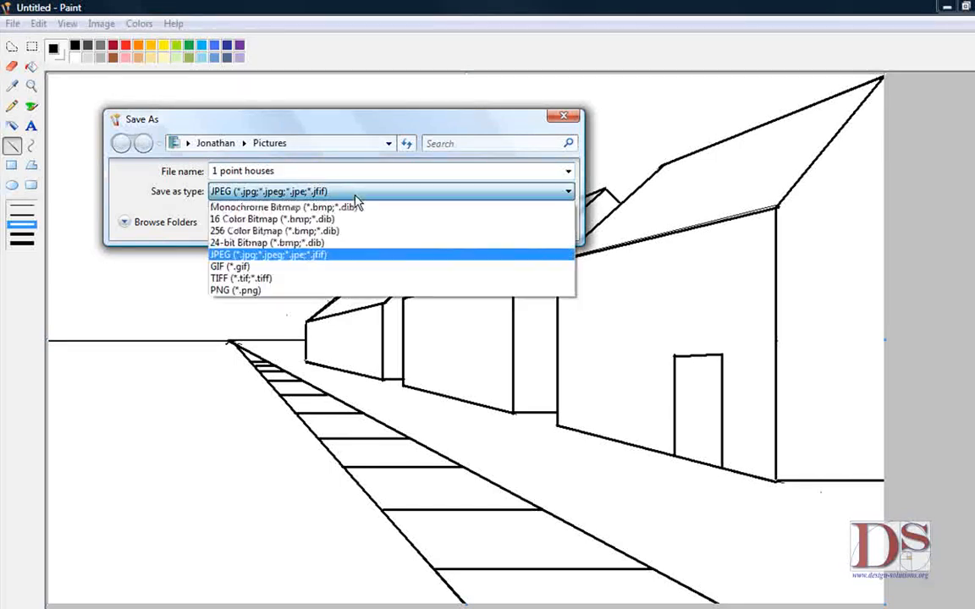
left_click(278, 244)
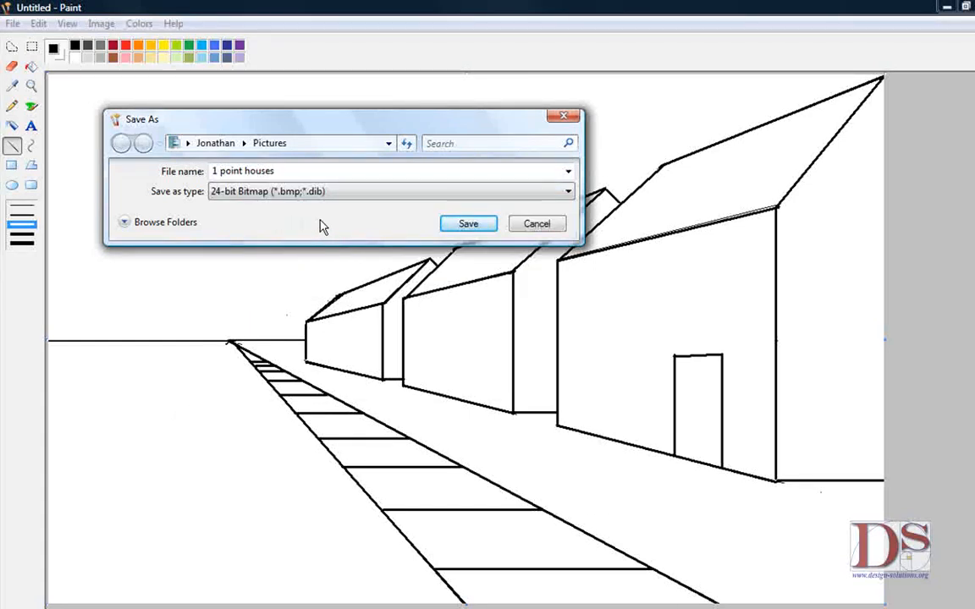
left_click(468, 223)
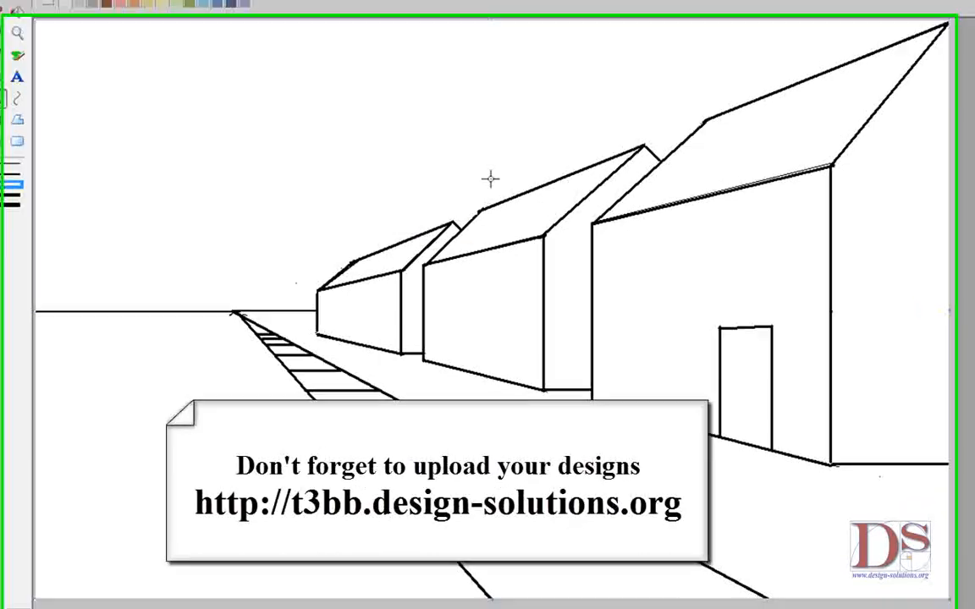